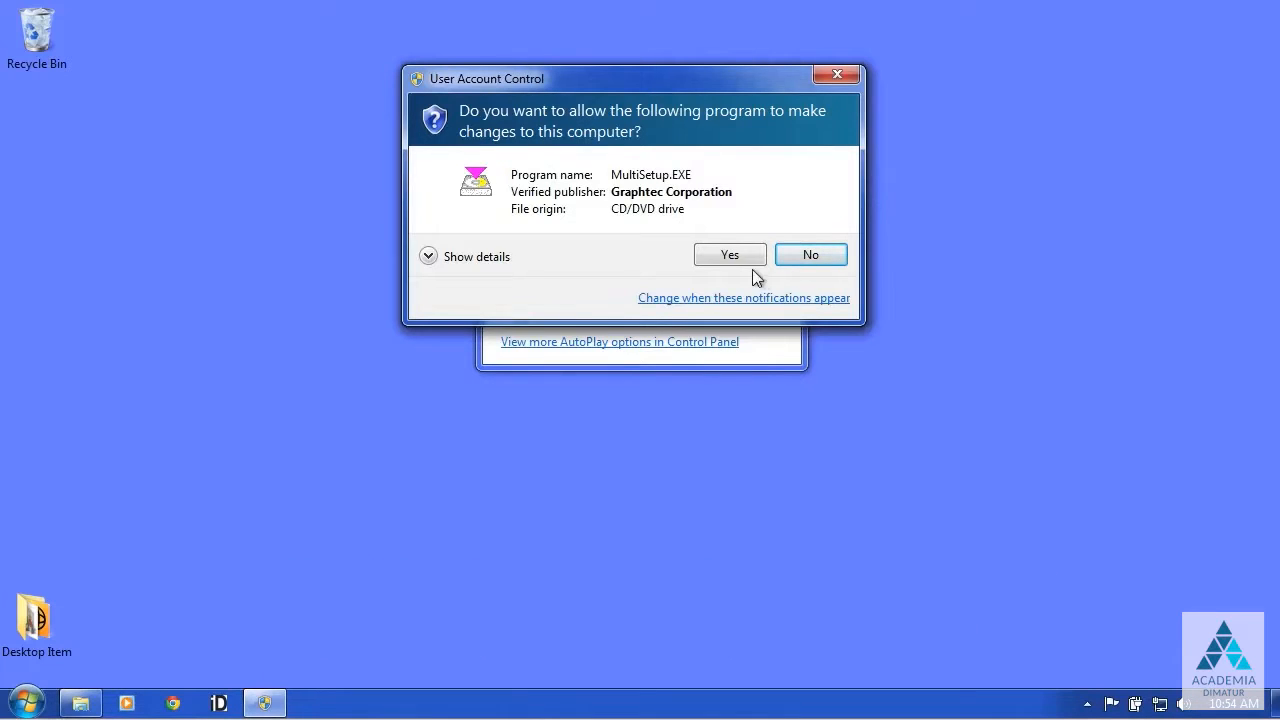
Allow MultiSetup.EXE to run and install the CE6000 software, accepting the default program folder for the Cutting Plotter Controller.
{"action": "left_click", "coordinate": [708, 254]}
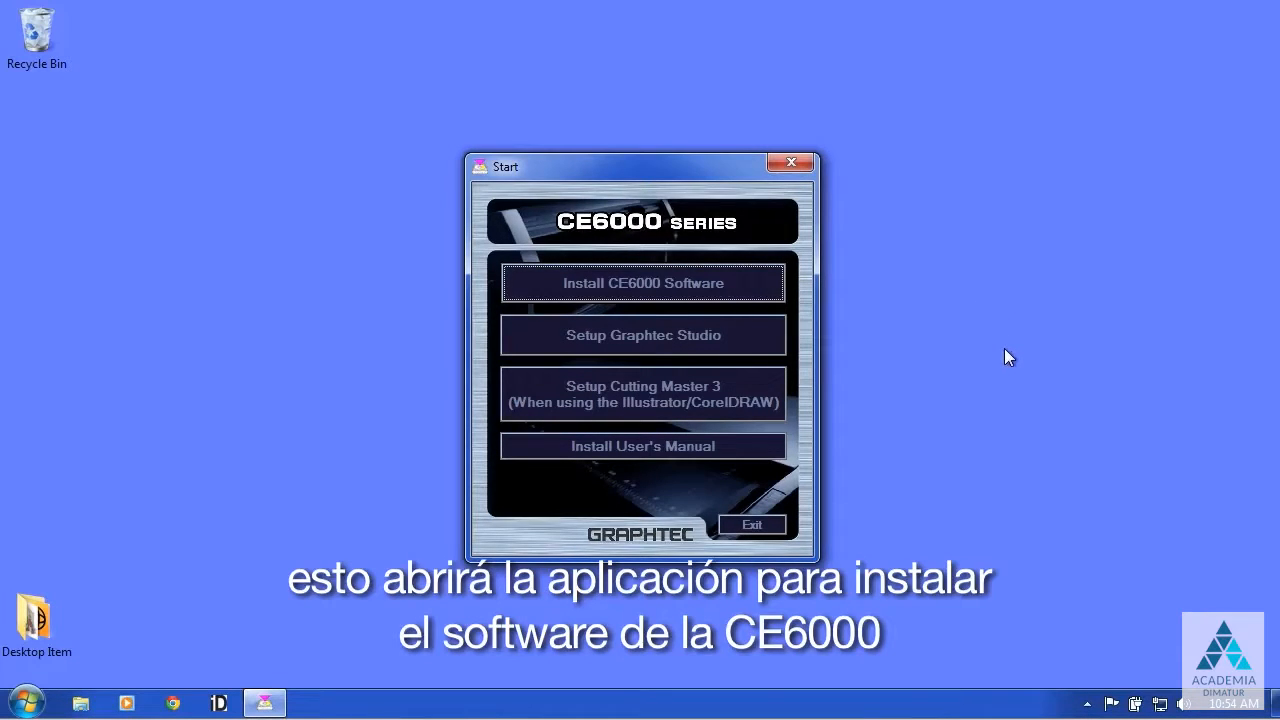
{"action": "left_click", "coordinate": [647, 285]}
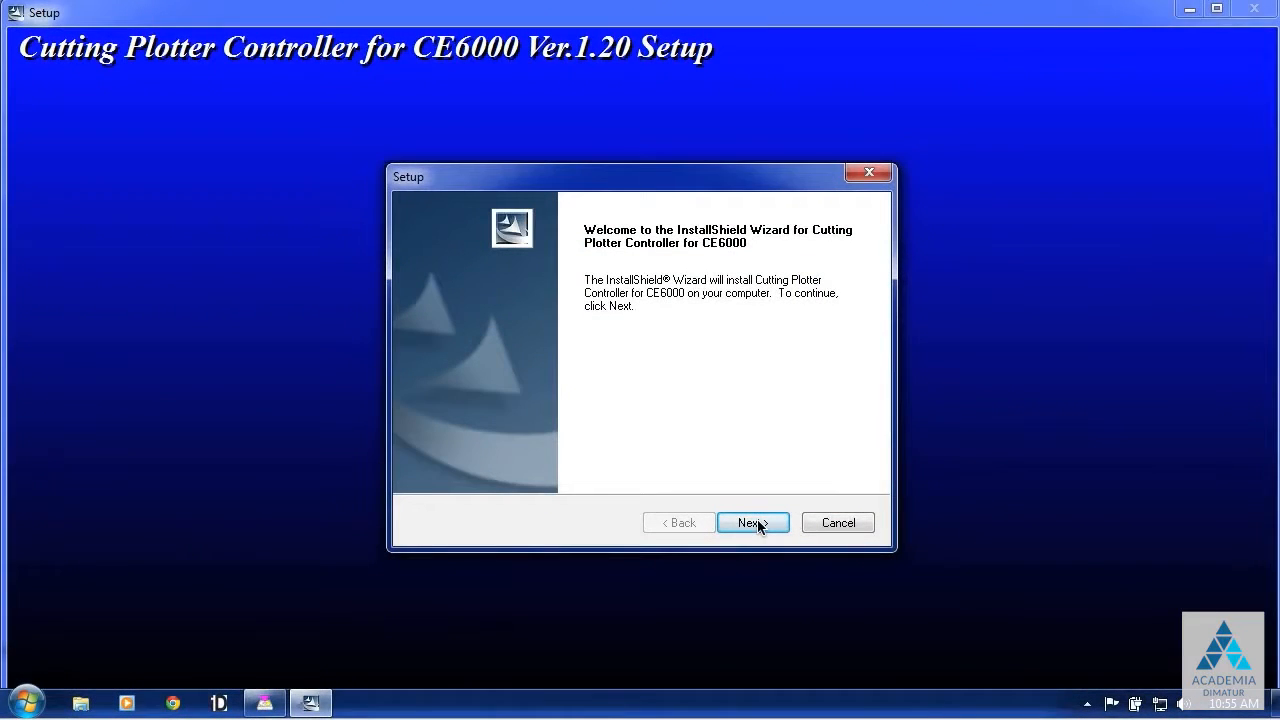
{"action": "left_click", "coordinate": [760, 524]}
{"action": "left_click", "coordinate": [752, 525]}
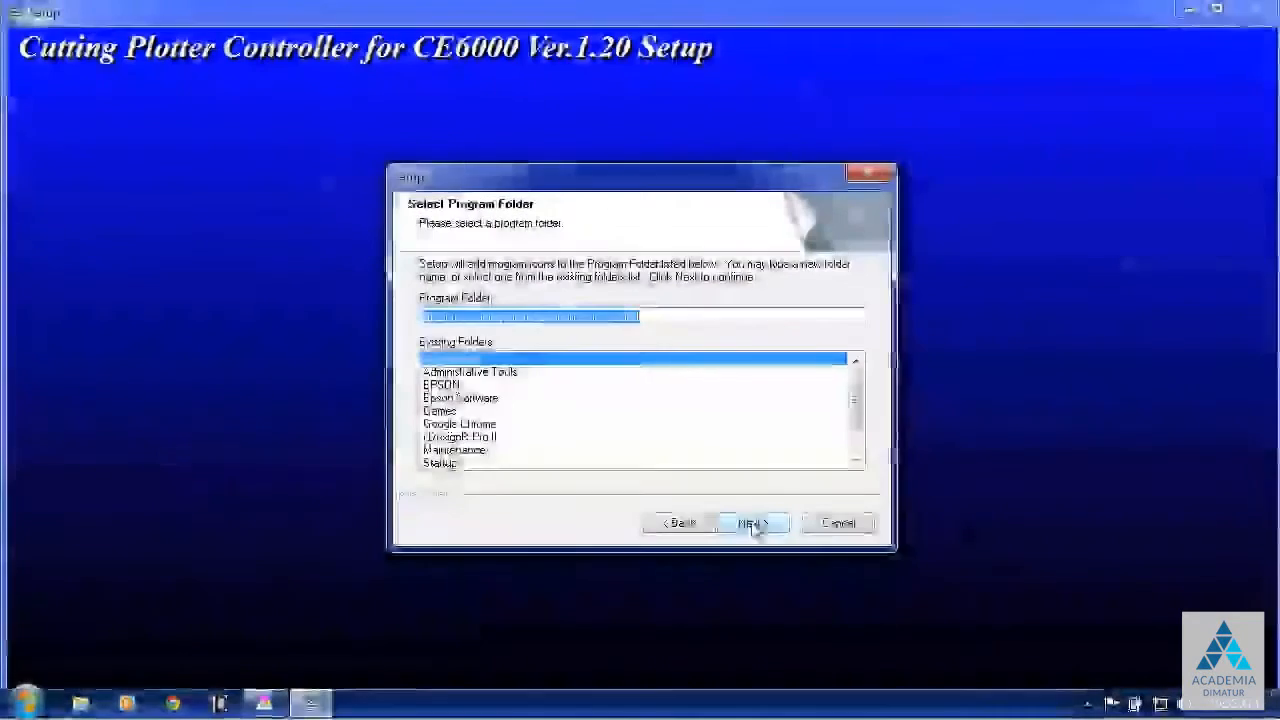
{"action": "left_click", "coordinate": [753, 525]}
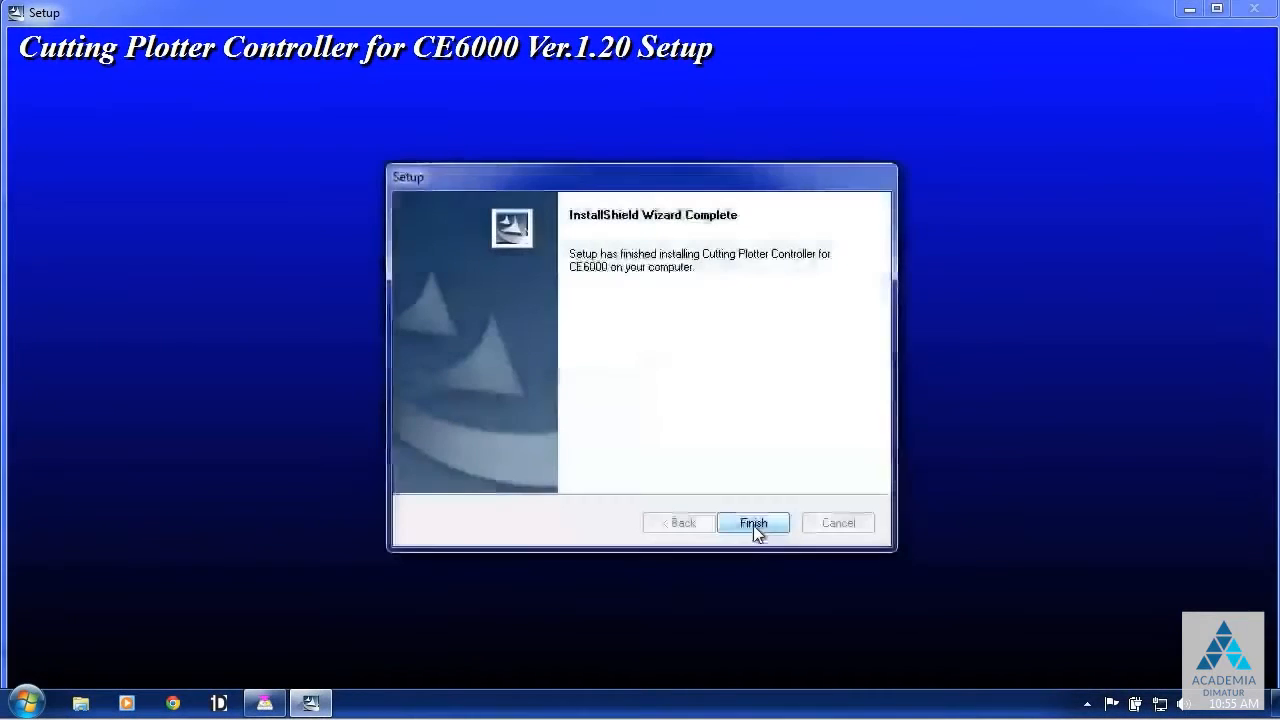
{"action": "left_click", "coordinate": [754, 522]}
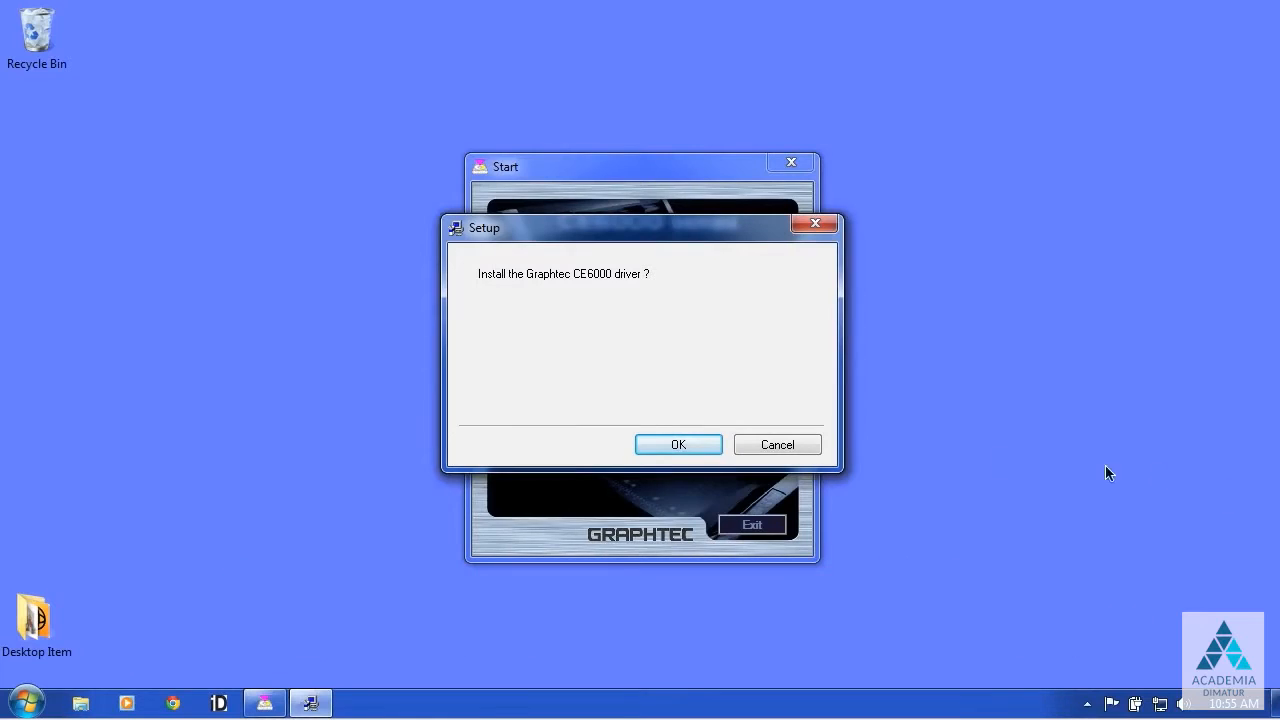
Install the Graphtec CE6000 driver with USB as the port, and exit the CE6000 Series installer.
{"action": "left_click", "coordinate": [677, 449]}
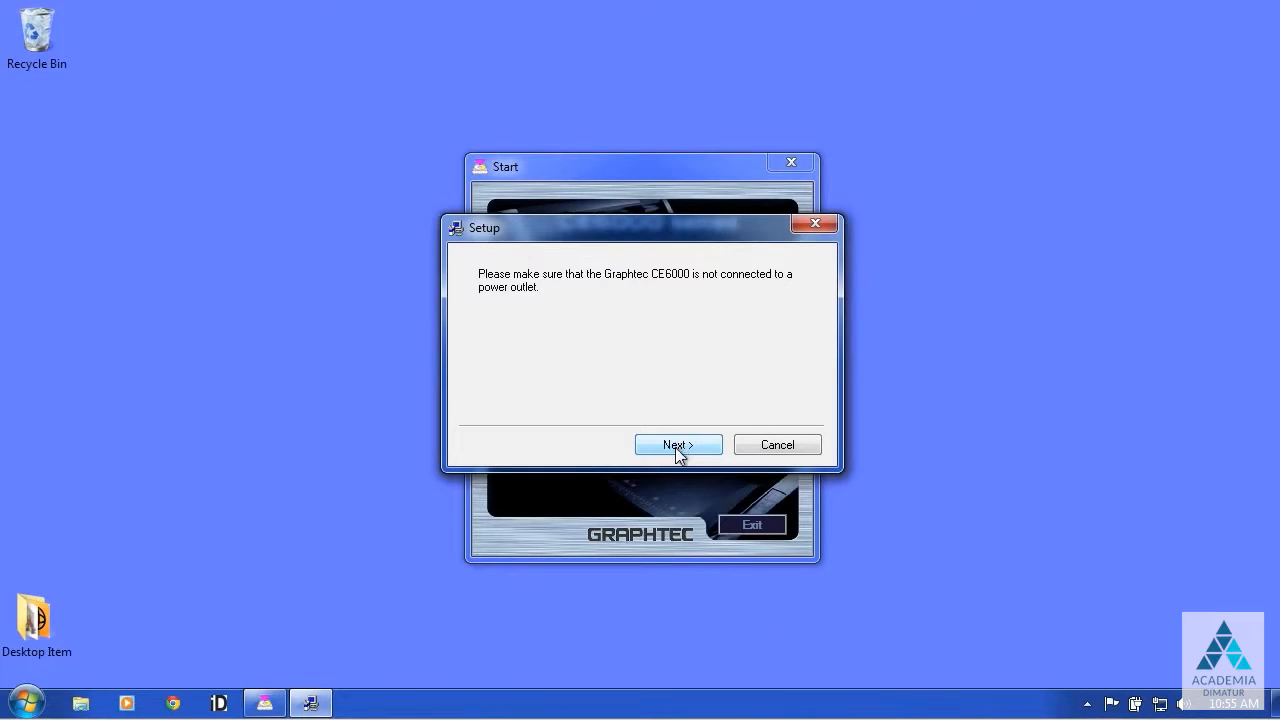
{"action": "left_click", "coordinate": [686, 449]}
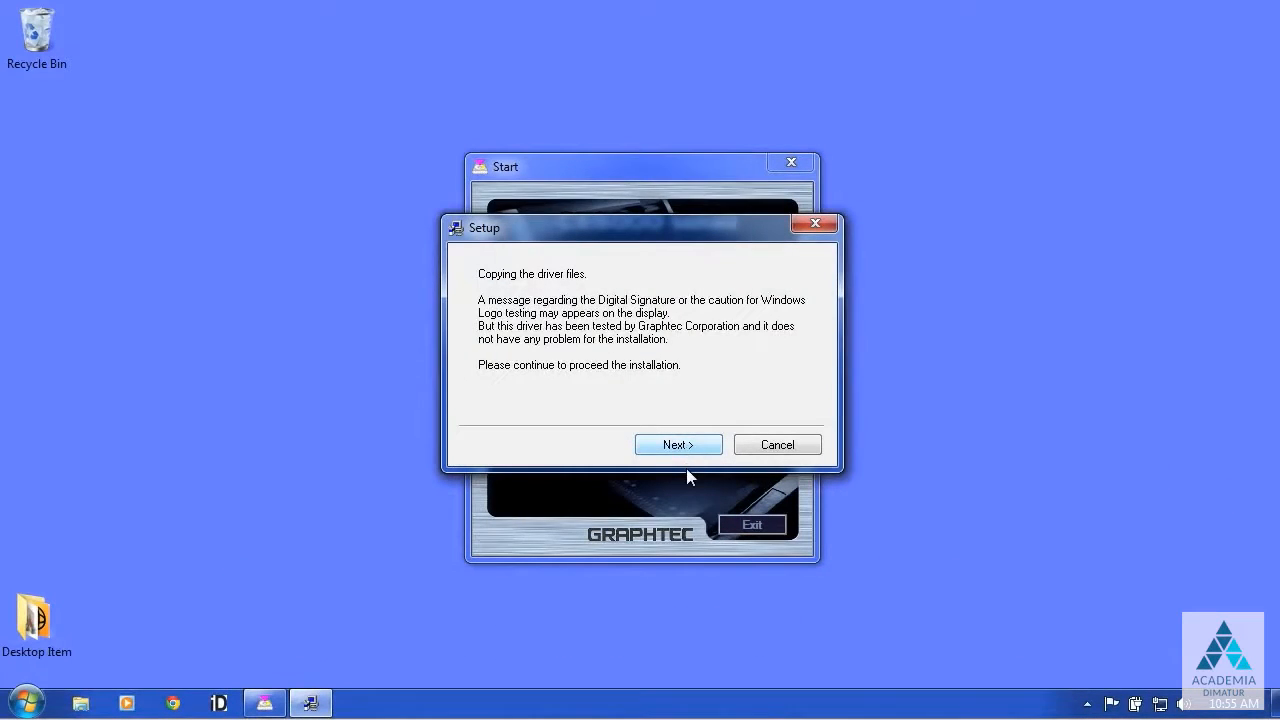
{"action": "left_click", "coordinate": [683, 451]}
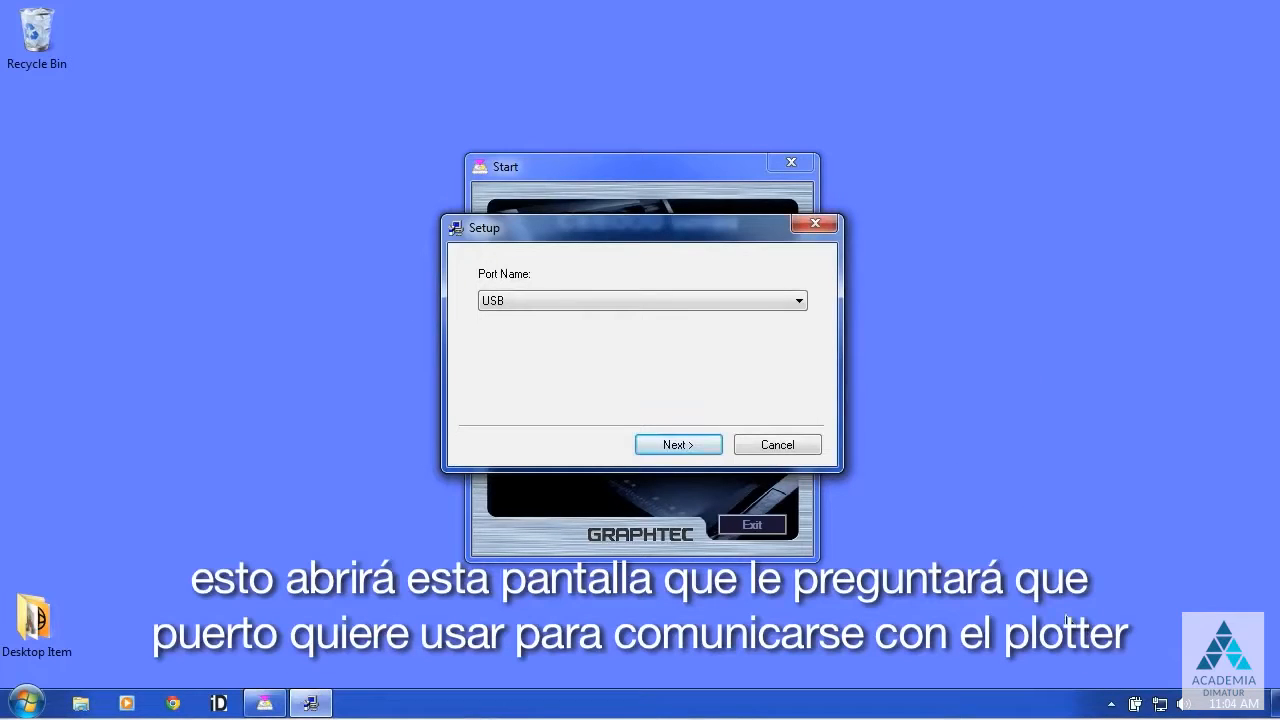
{"action": "left_click", "coordinate": [799, 301]}
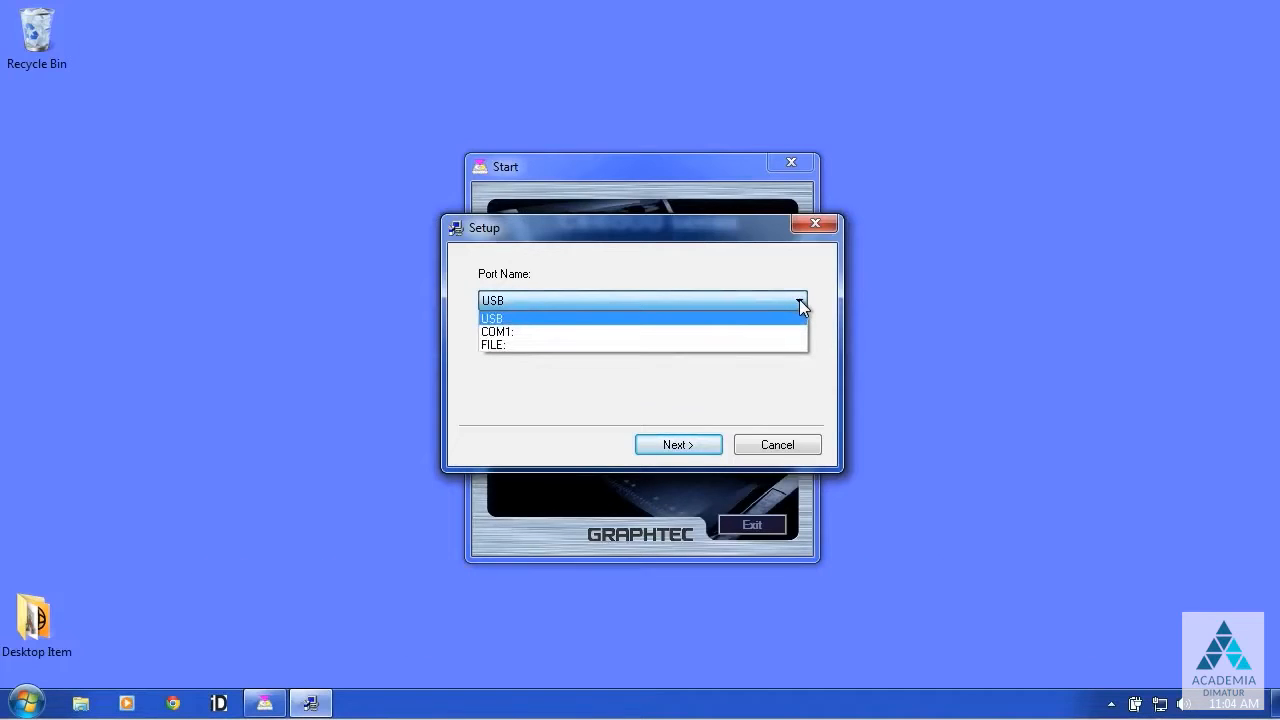
{"action": "left_click", "coordinate": [683, 316]}
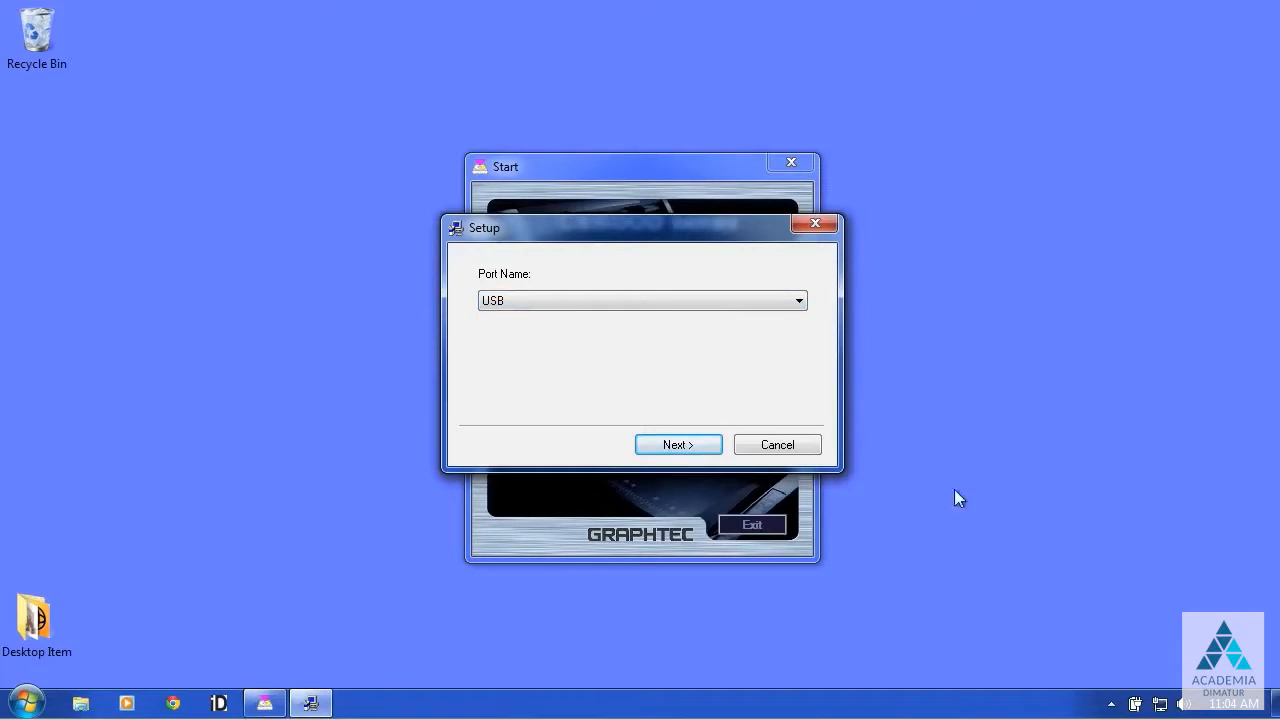
{"action": "left_click", "coordinate": [661, 452]}
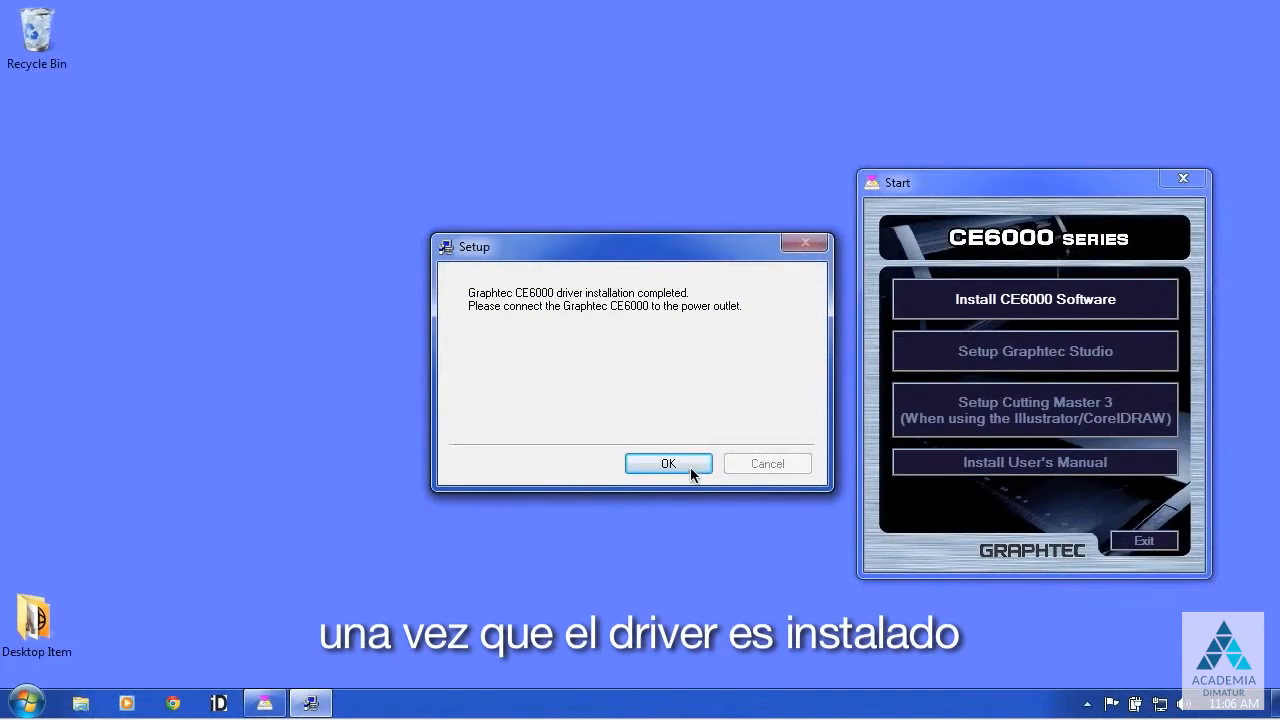
{"action": "left_click", "coordinate": [668, 463]}
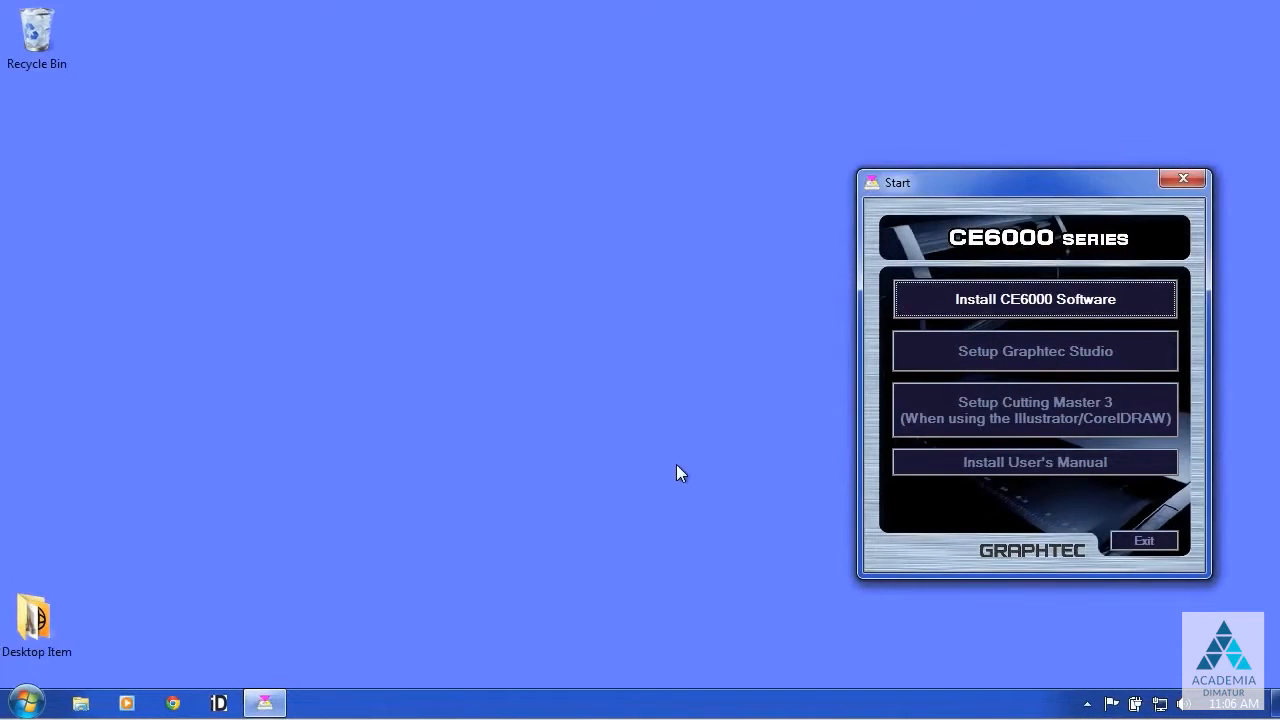
{"action": "left_click_drag", "start_coordinate": [956, 178], "coordinate": [606, 155]}
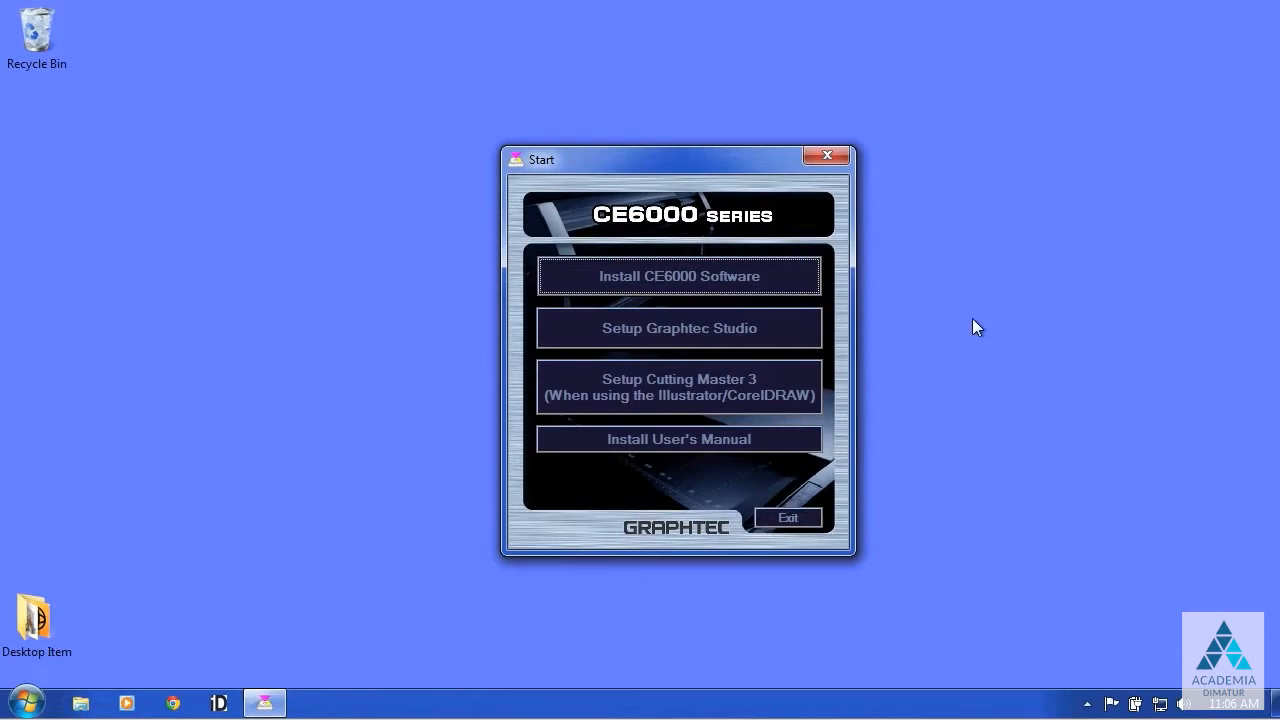
{"action": "left_click", "coordinate": [792, 517]}
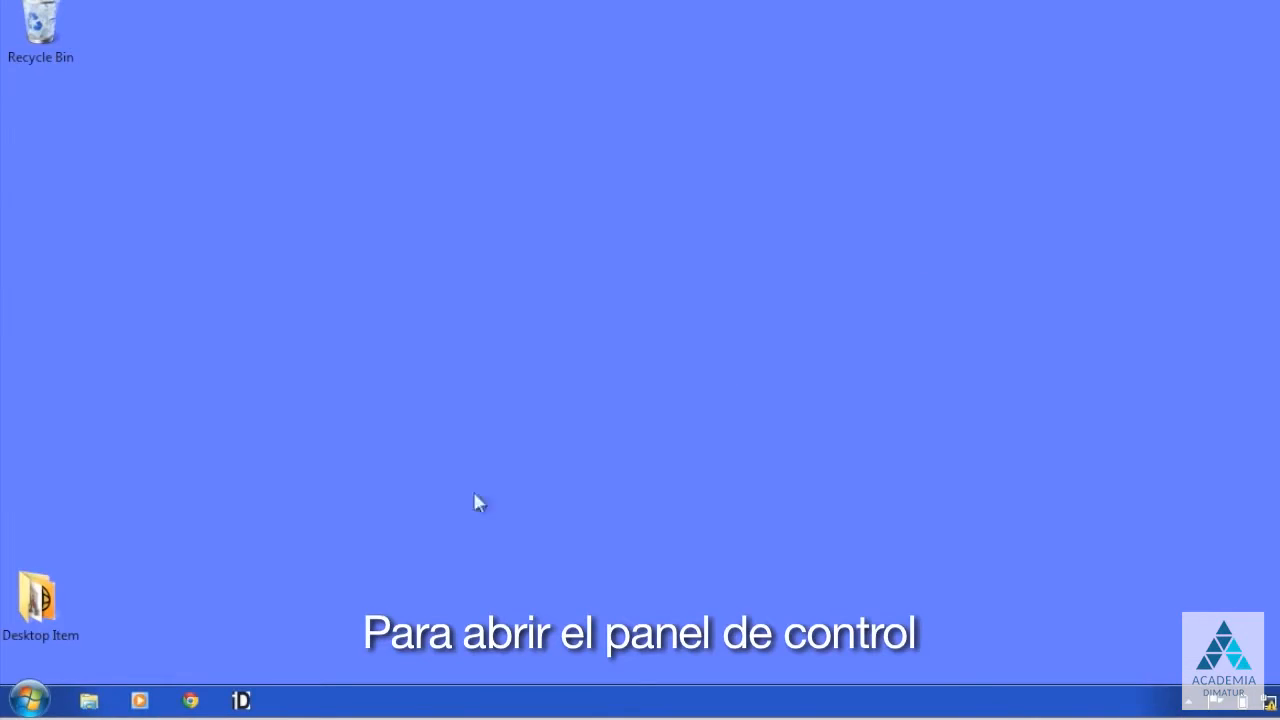
Launch Cutting Plotter Controller for CE6000 from its Graphtec program folder.
{"action": "left_click", "coordinate": [27, 698]}
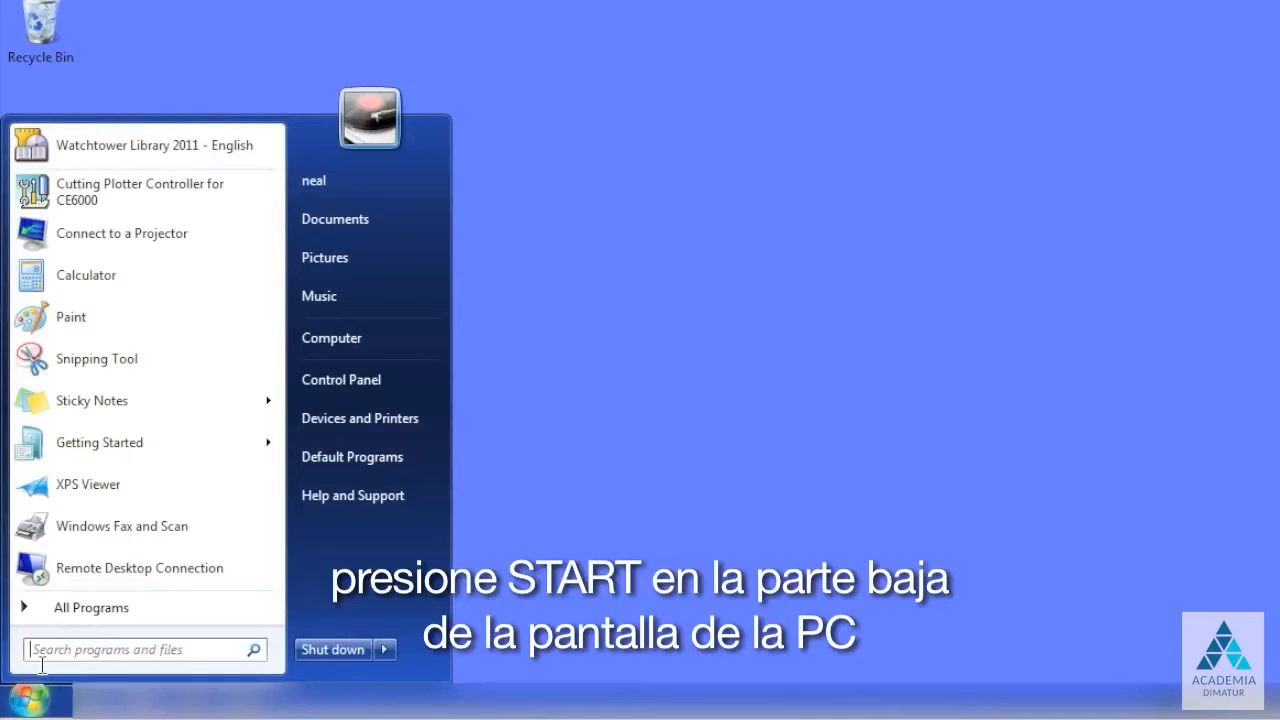
{"action": "left_click", "coordinate": [63, 607]}
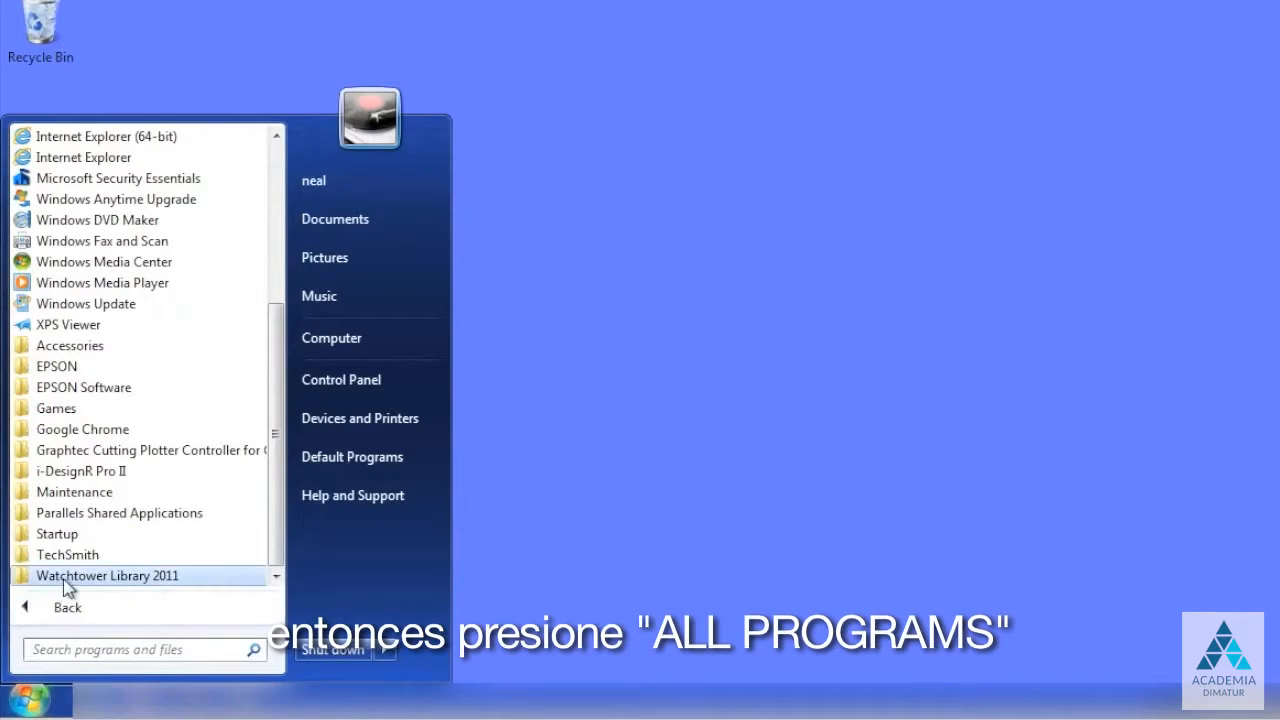
{"action": "left_click", "coordinate": [116, 455]}
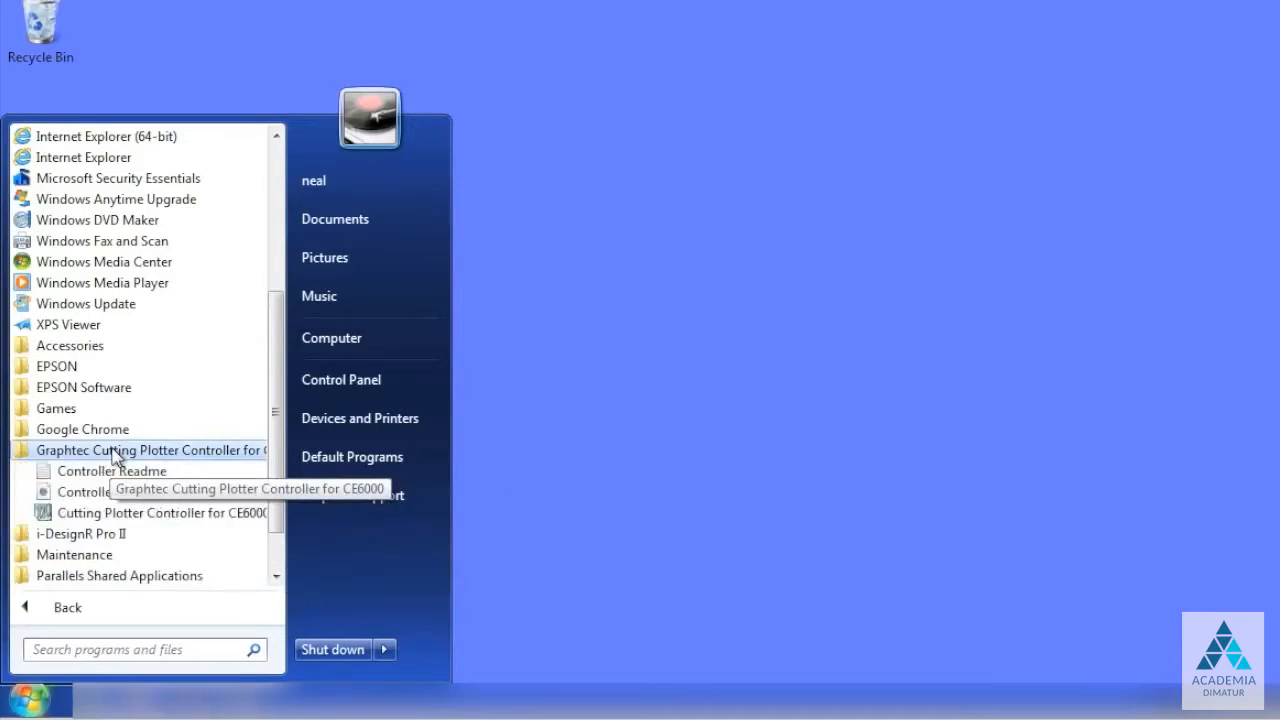
{"action": "left_click", "coordinate": [138, 516]}
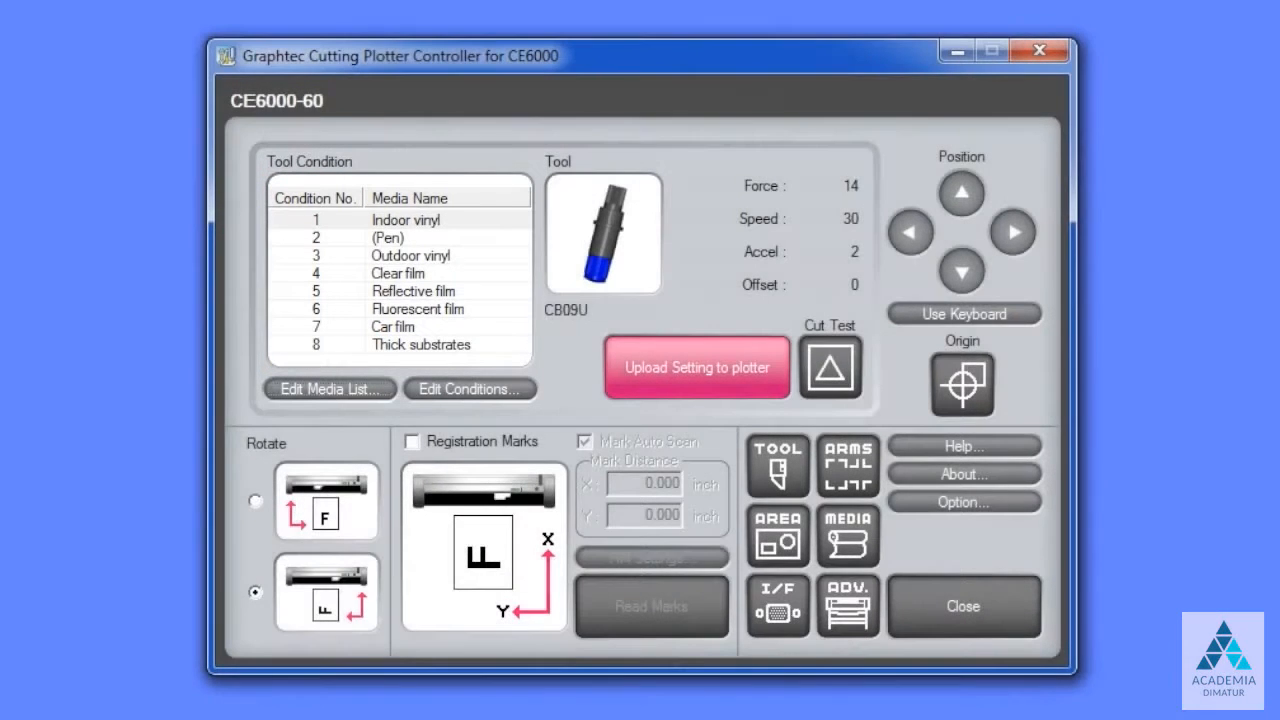
Open the media list for editing and examine the cutting parameters of the Small letter preset.
{"action": "left_click", "coordinate": [340, 388]}
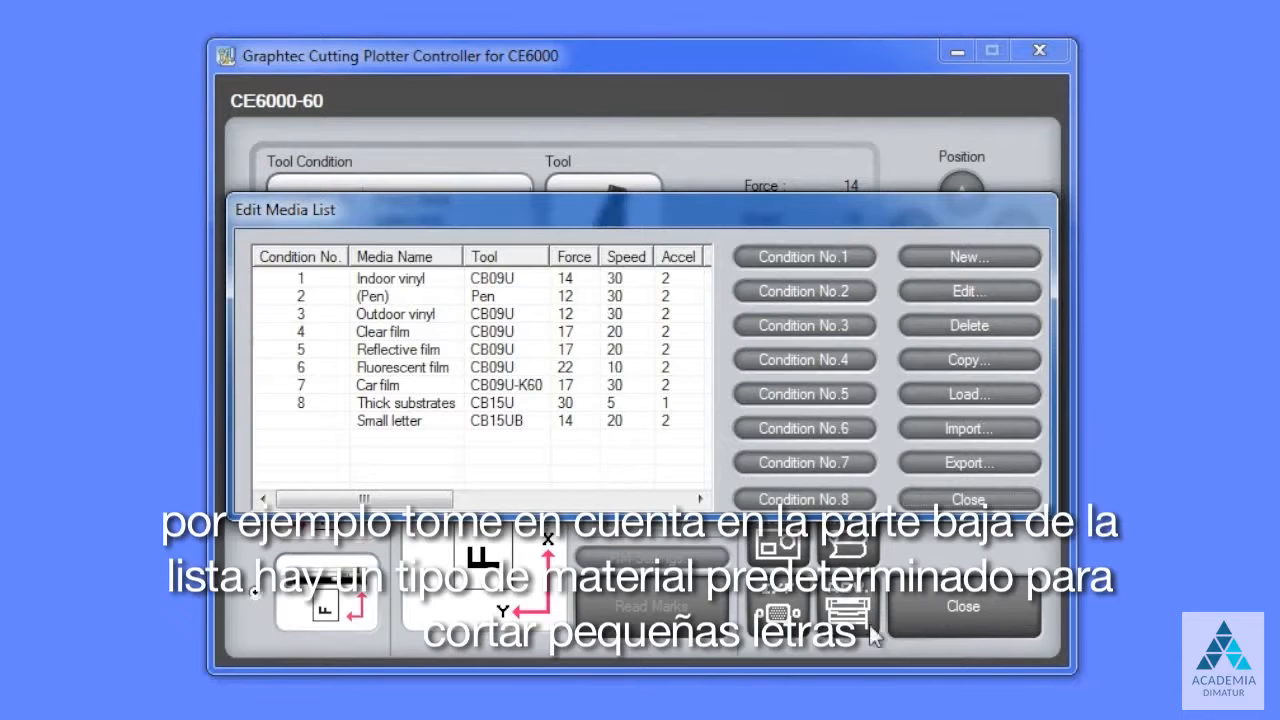
{"action": "left_click", "coordinate": [381, 424]}
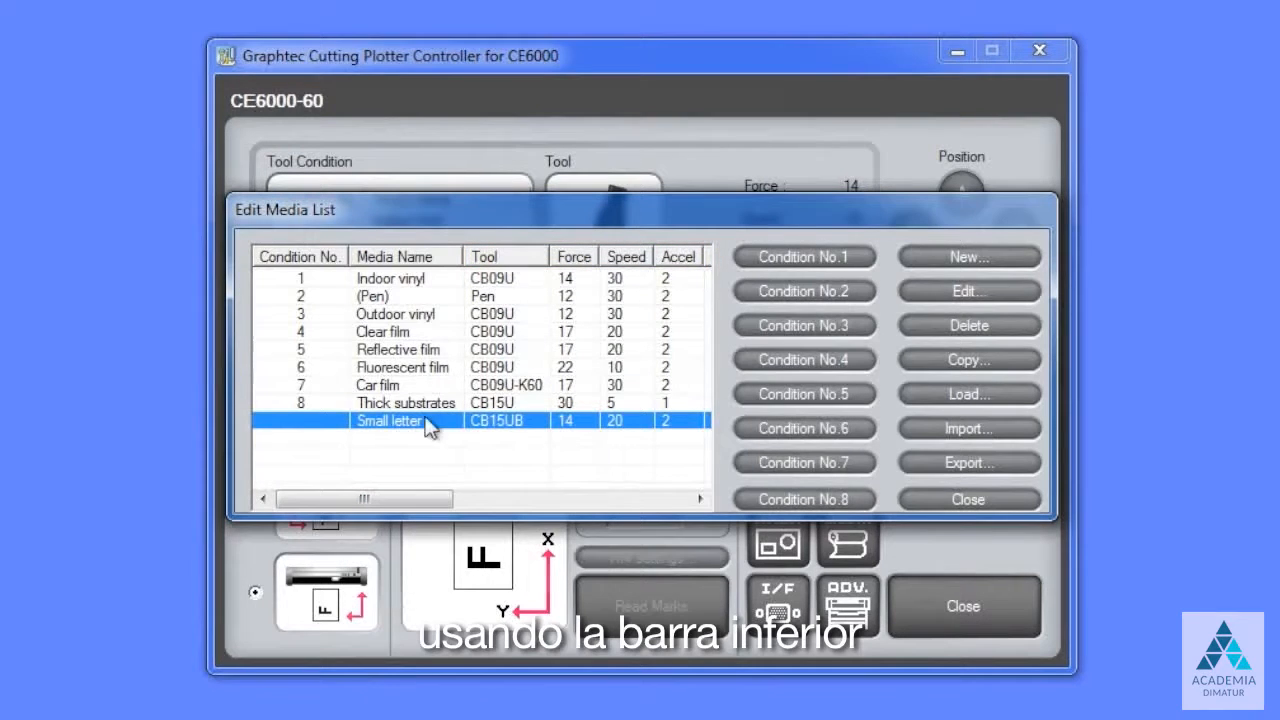
{"action": "mouse_move", "coordinate": [408, 492]}
{"action": "left_mouse_down"}
{"action": "mouse_move", "coordinate": [601, 512]}
{"action": "mouse_move", "coordinate": [583, 517]}
{"action": "left_mouse_up"}
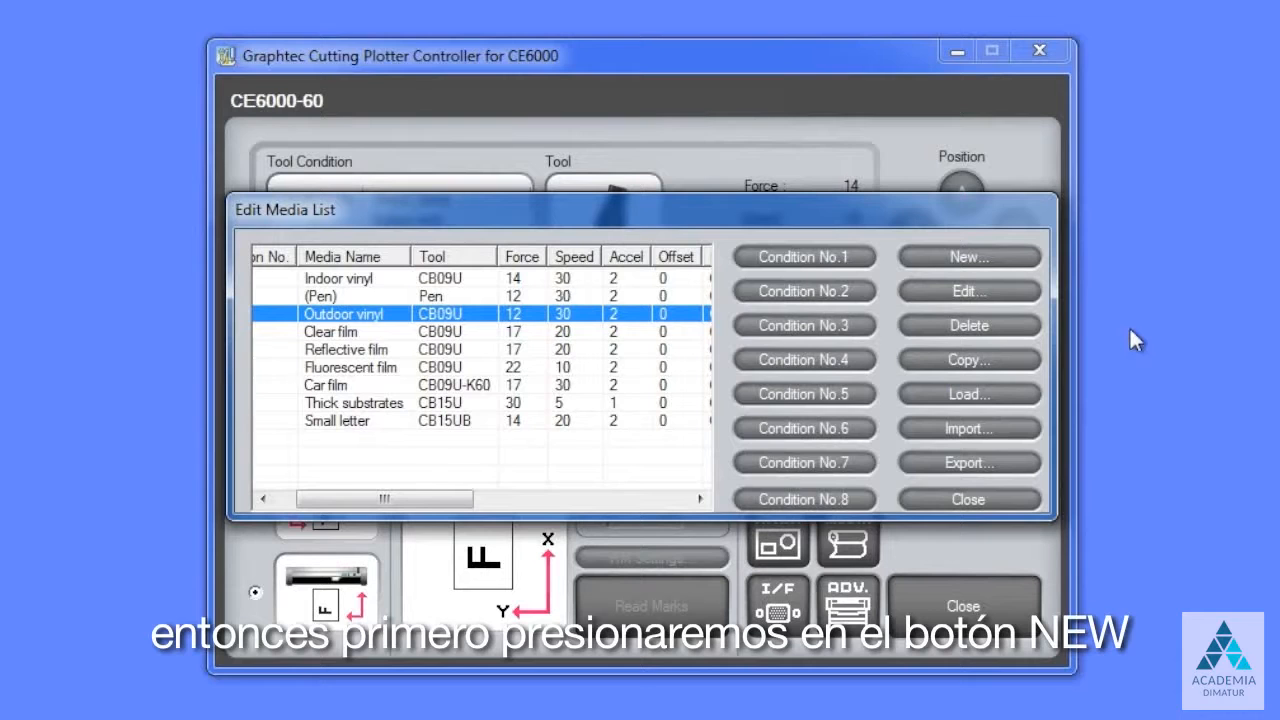
Create a new media entry named Arlon DPF 4500gx with the CB09U tool and a speed of 45.
{"action": "left_click", "coordinate": [990, 259]}
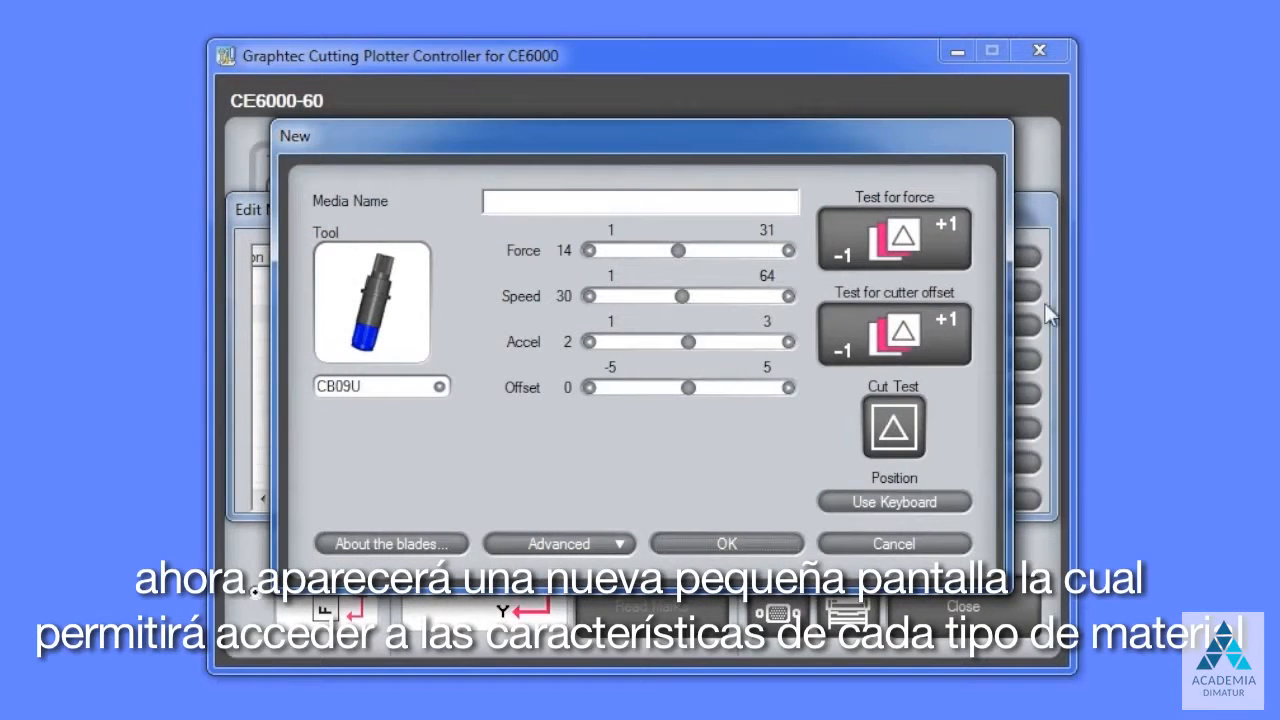
{"action": "left_click", "coordinate": [488, 205]}
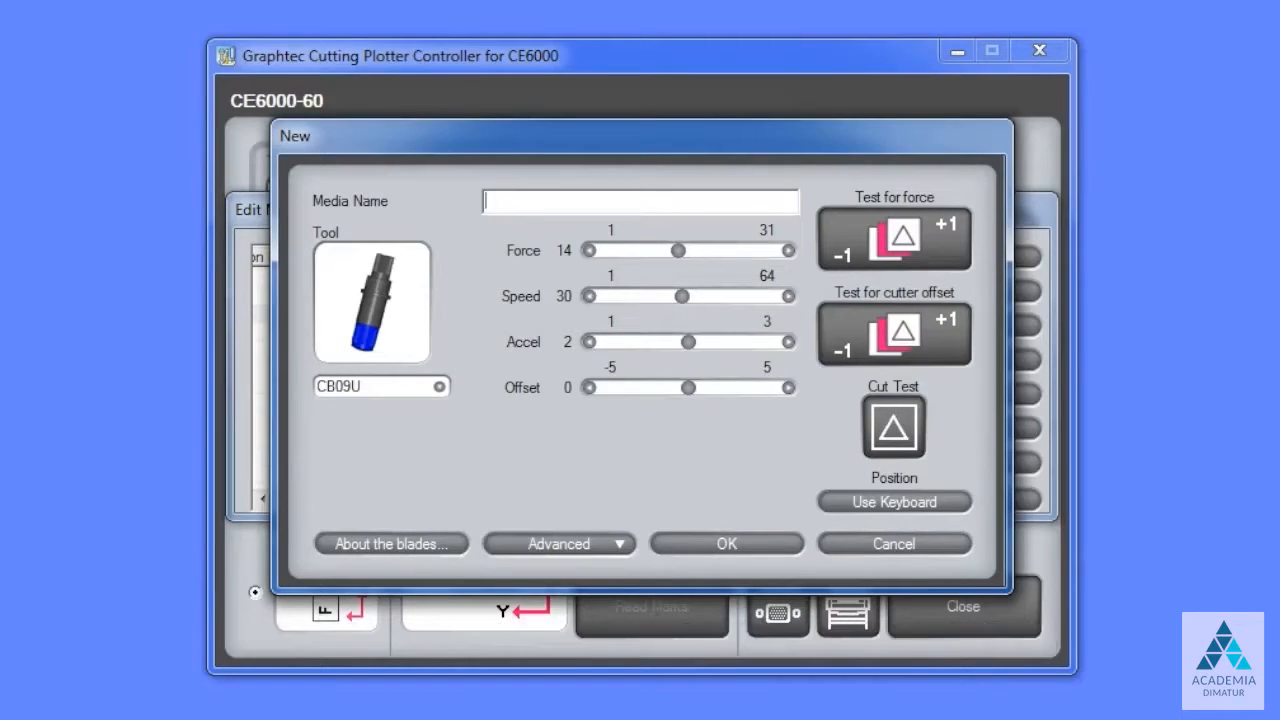
{"action": "type", "text": "Arlon "}
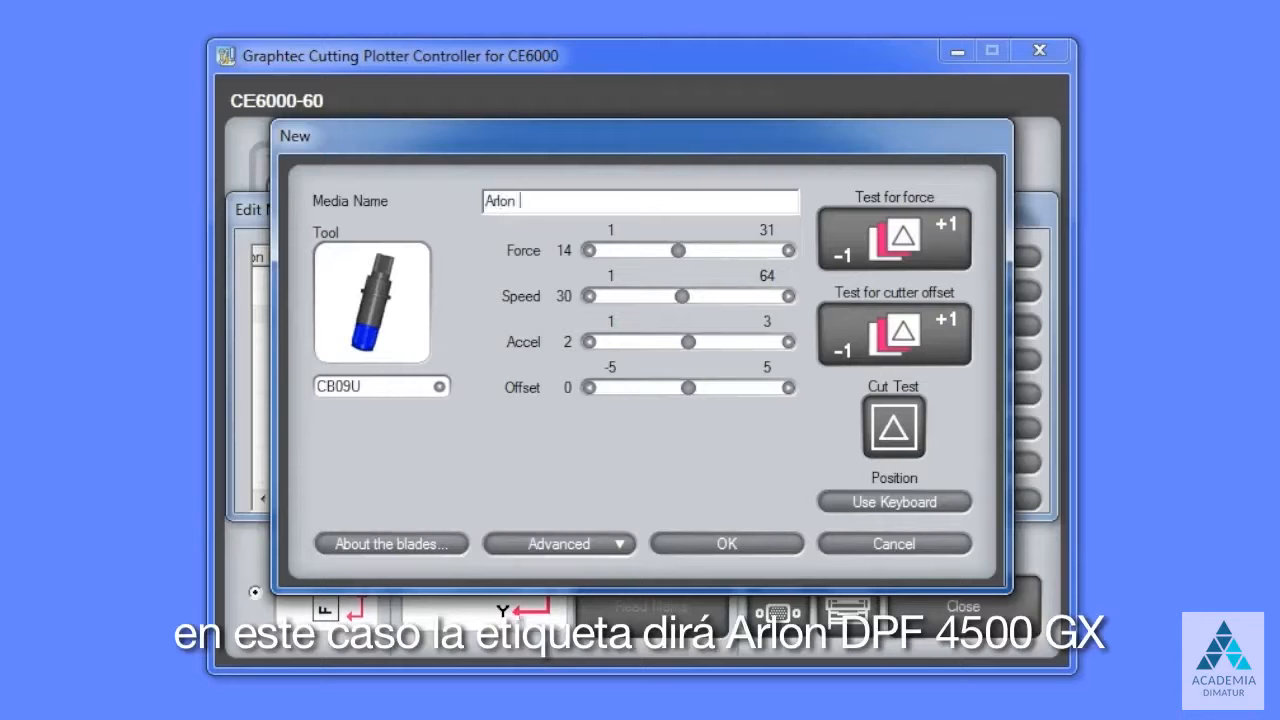
{"action": "type", "text": "DPF 4500gx"}
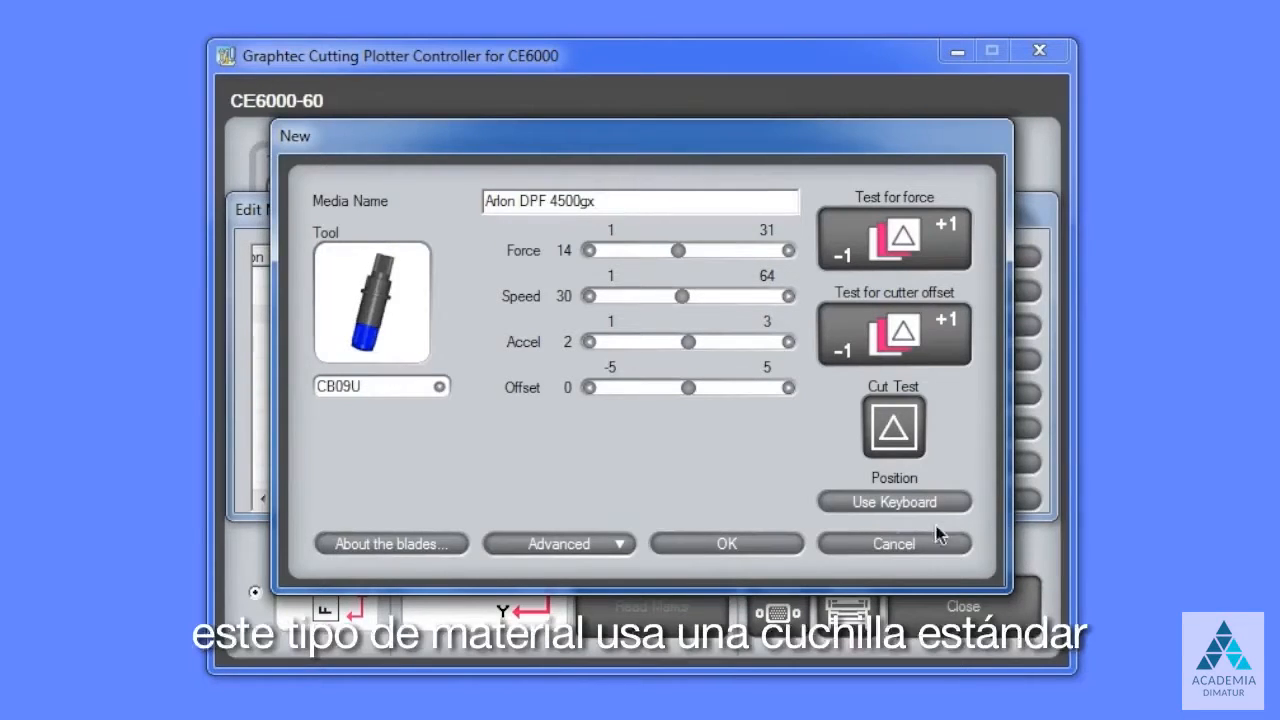
{"action": "left_click", "coordinate": [439, 387]}
{"action": "left_click", "coordinate": [439, 387]}
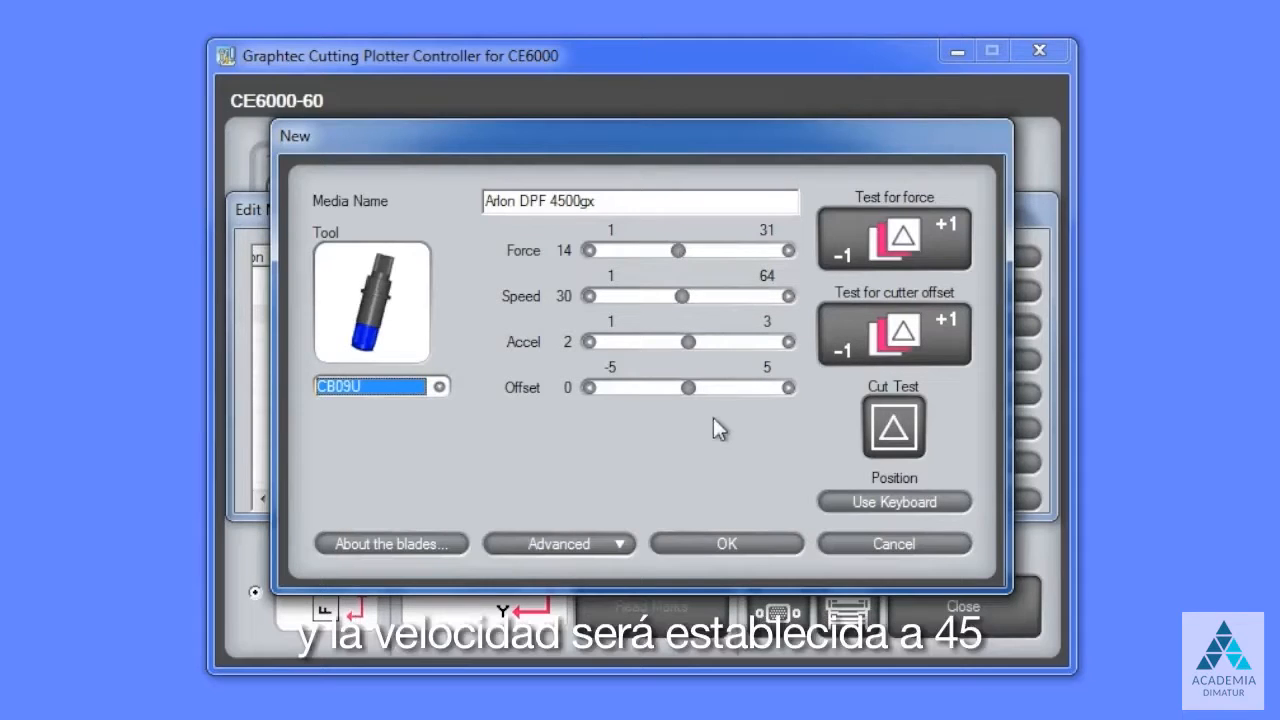
{"action": "left_click_drag", "start_coordinate": [685, 298], "coordinate": [722, 296]}
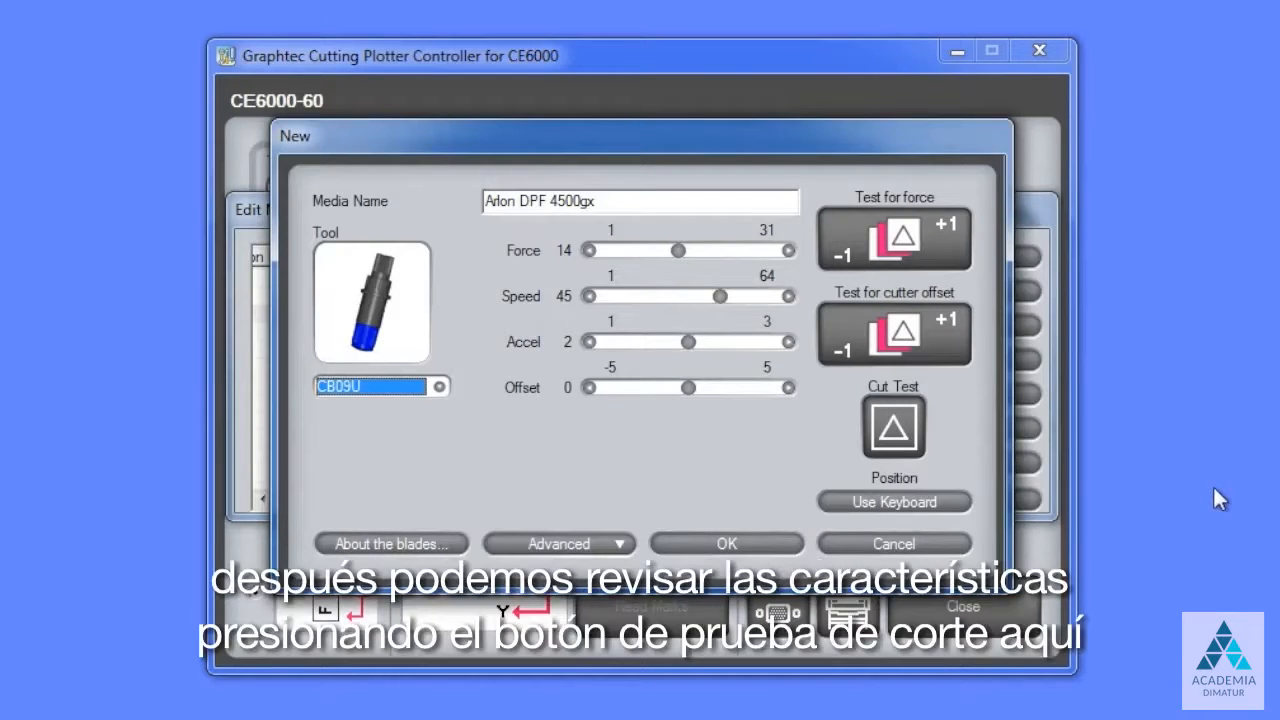
Run a cut test with the new media's settings and save the entry to the media list.
{"action": "left_click", "coordinate": [898, 424]}
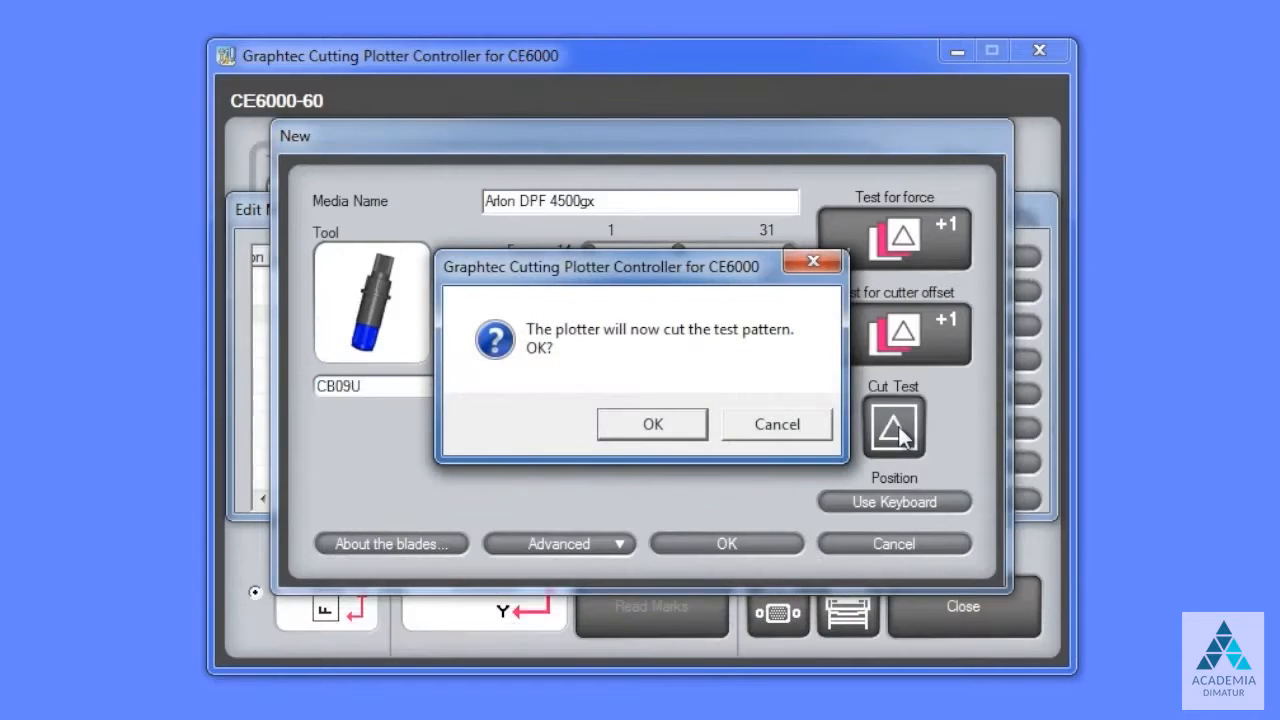
{"action": "left_click", "coordinate": [612, 426]}
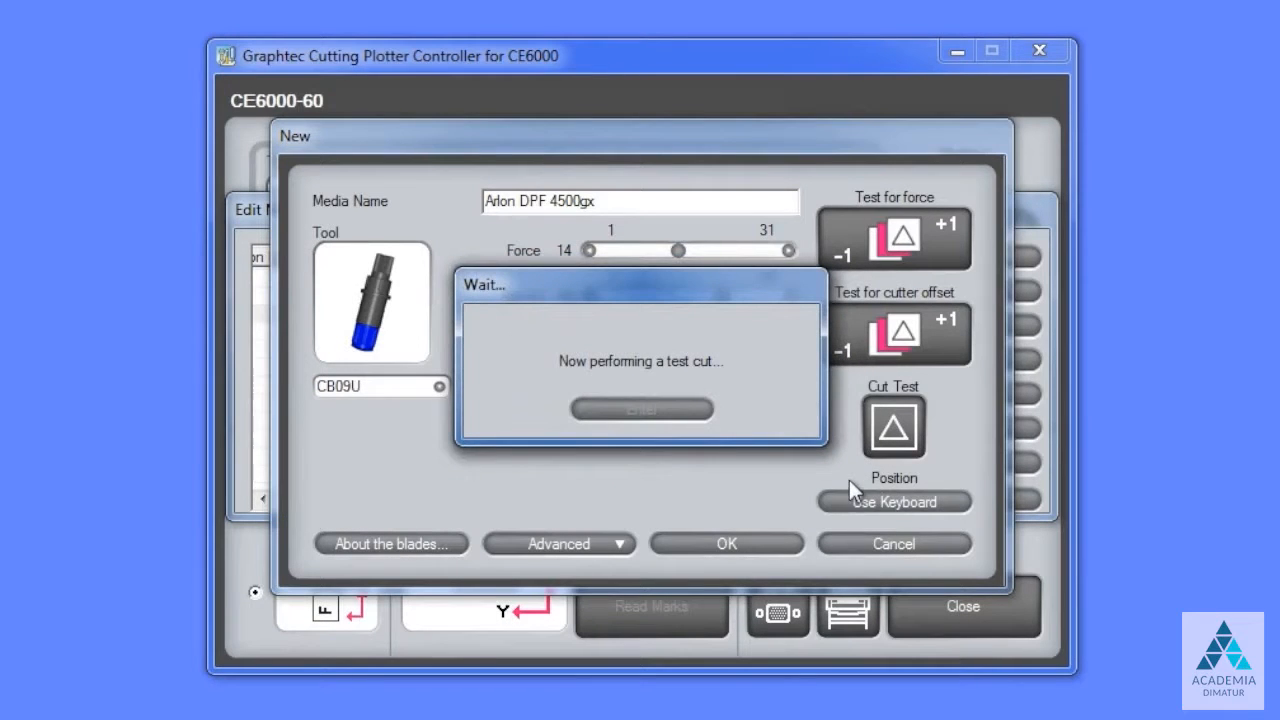
{"action": "left_click", "coordinate": [687, 415]}
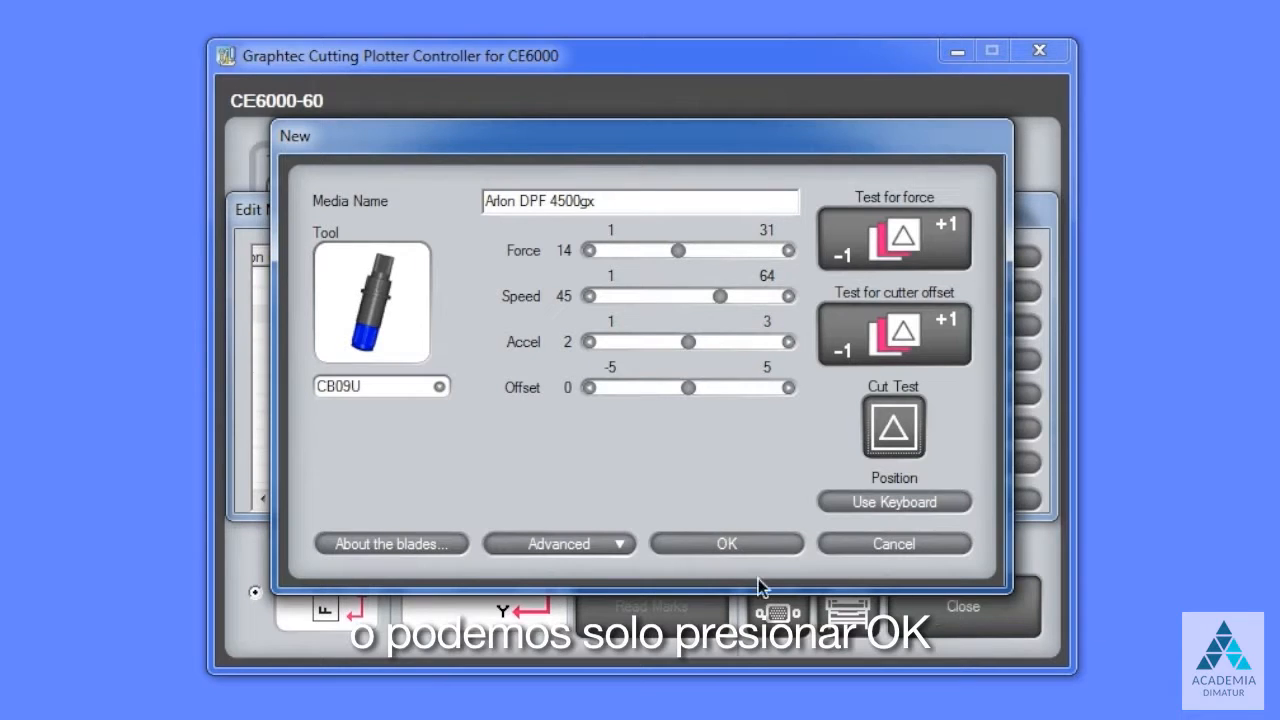
{"action": "left_click", "coordinate": [708, 539]}
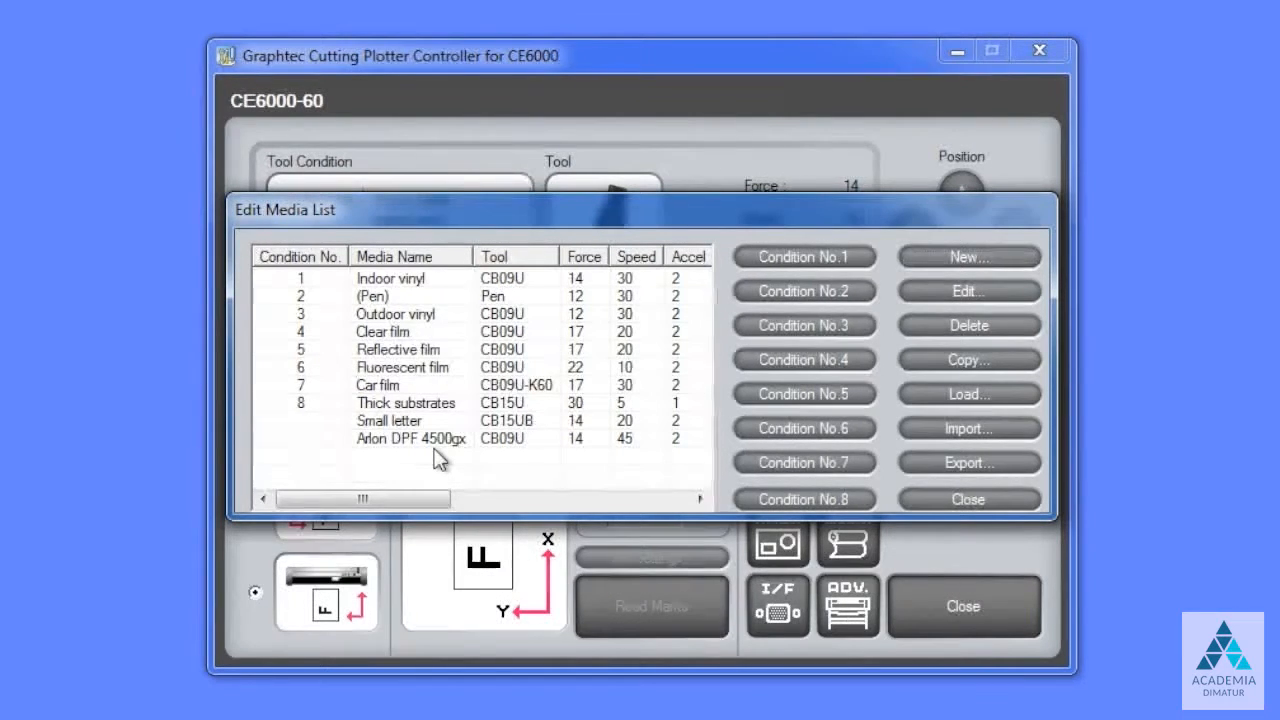
Edit the Outdoor vinyl preset, setting its force to 16 and renaming it Arlon DPF 456 gtx.
{"action": "left_click", "coordinate": [425, 315]}
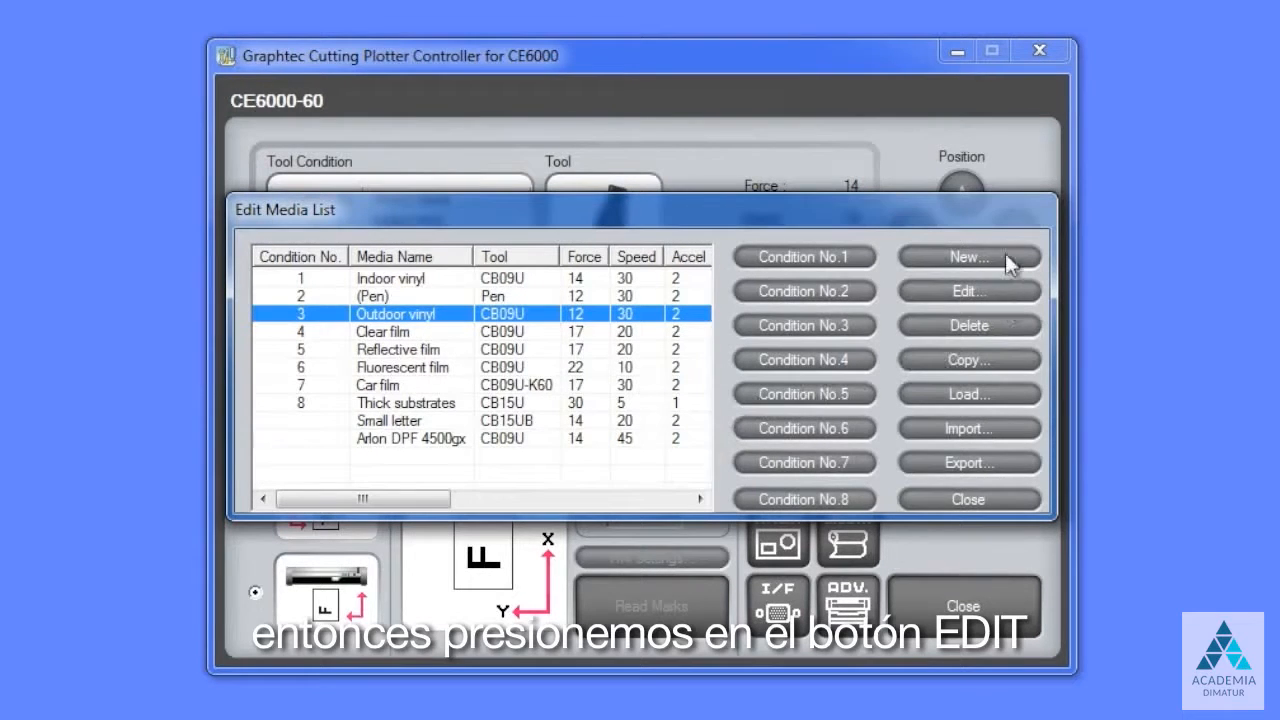
{"action": "left_click", "coordinate": [991, 287]}
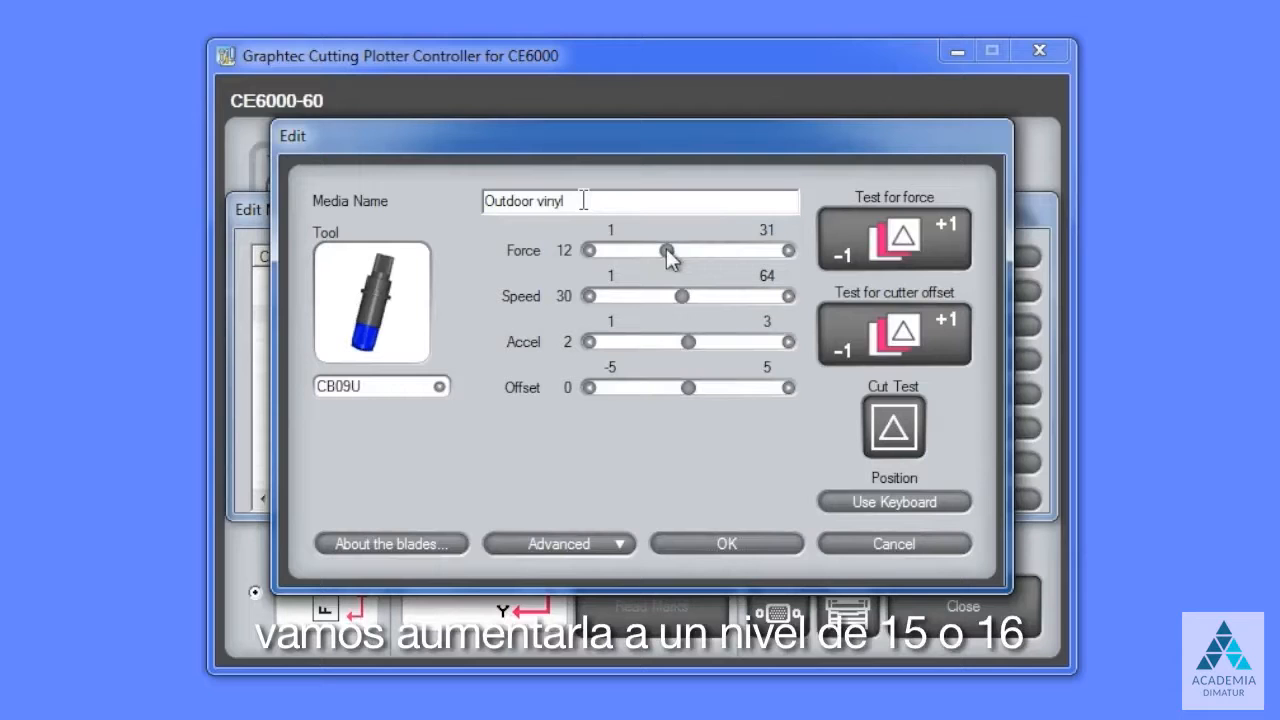
{"action": "left_click_drag", "start_coordinate": [668, 257], "coordinate": [689, 253]}
{"action": "left_click_drag", "start_coordinate": [583, 200], "coordinate": [482, 202]}
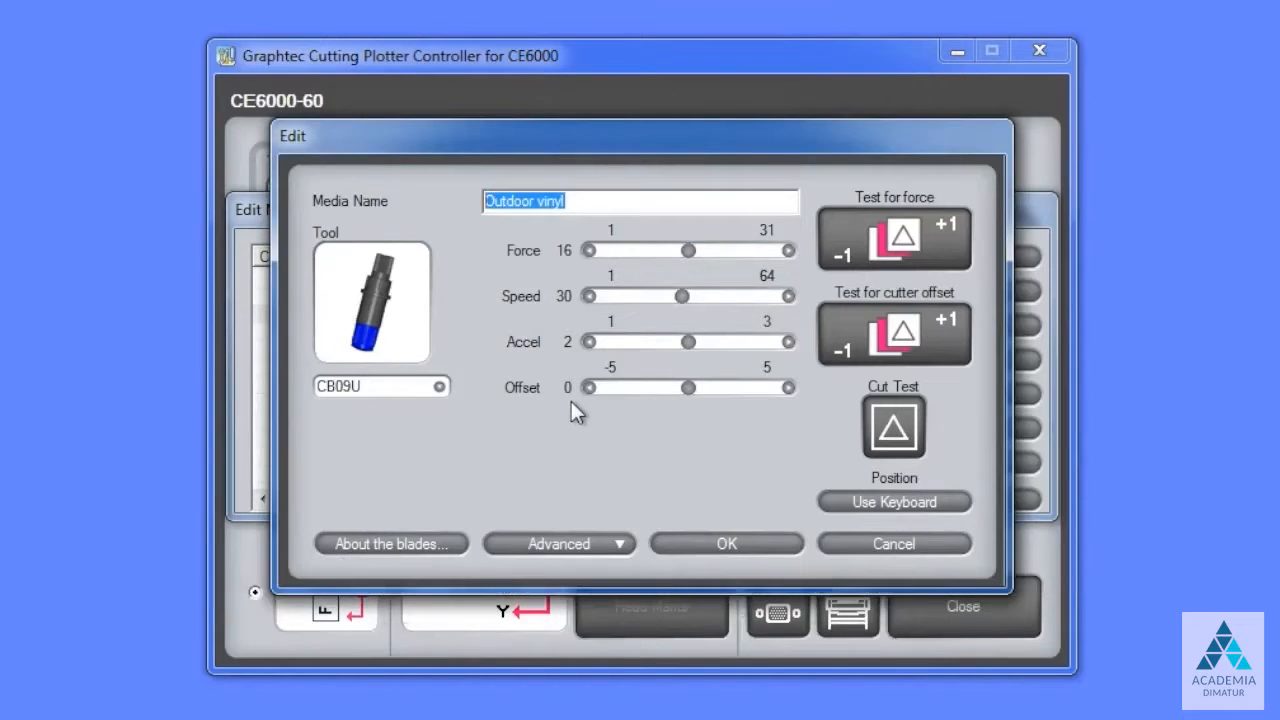
{"action": "type", "text": "Arlon DPF 456"}
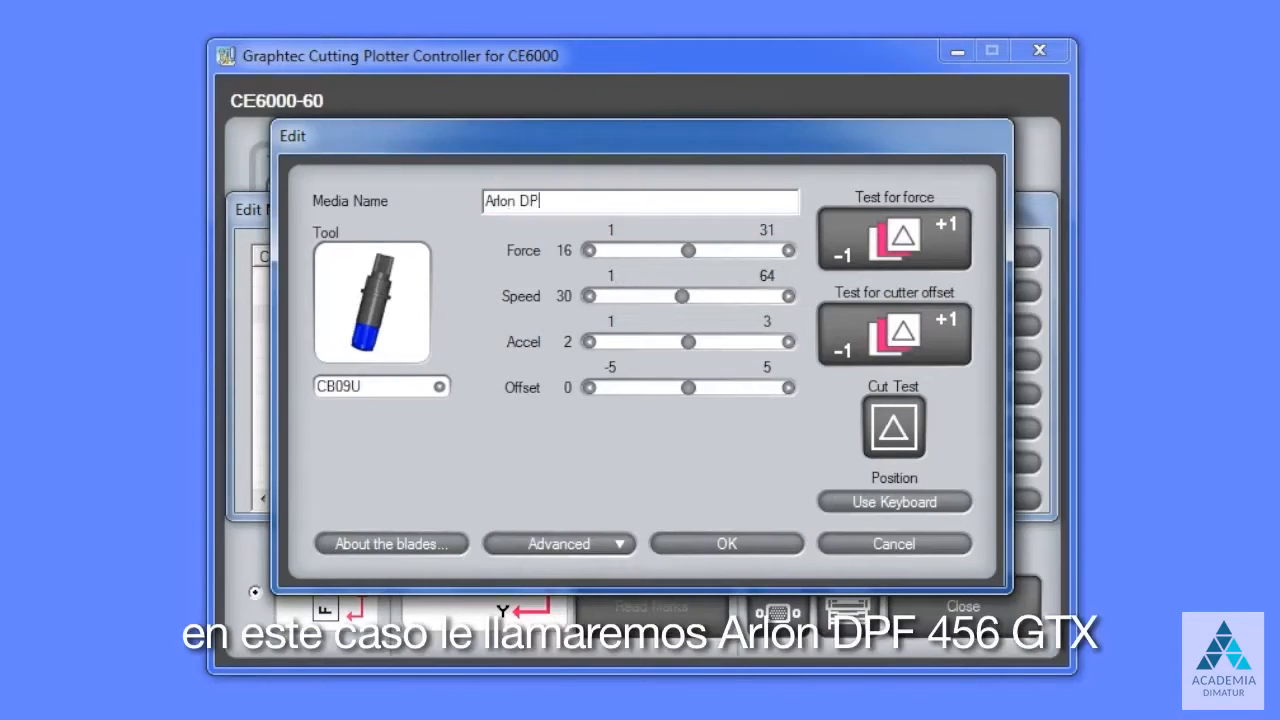
{"action": "type", "text": " gtx"}
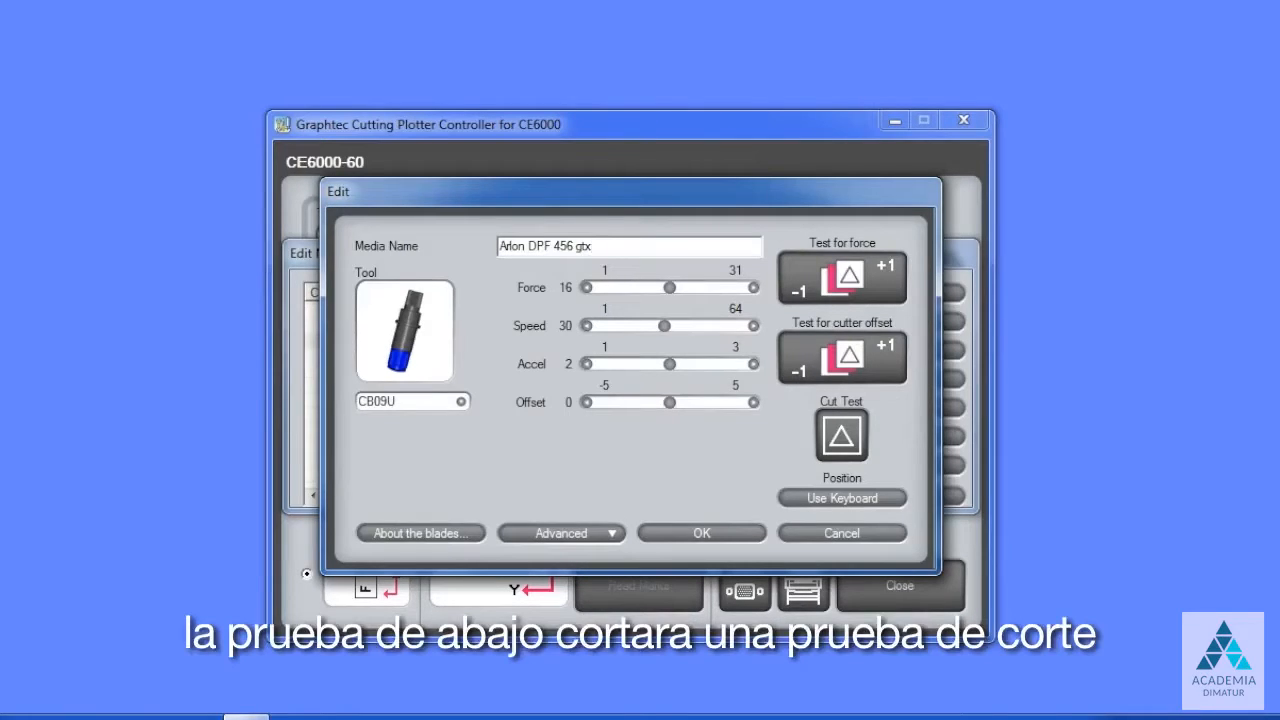
Run a cut test with the Arlon DPF 456 gtx settings and save the edited entry.
{"action": "left_click", "coordinate": [820, 438]}
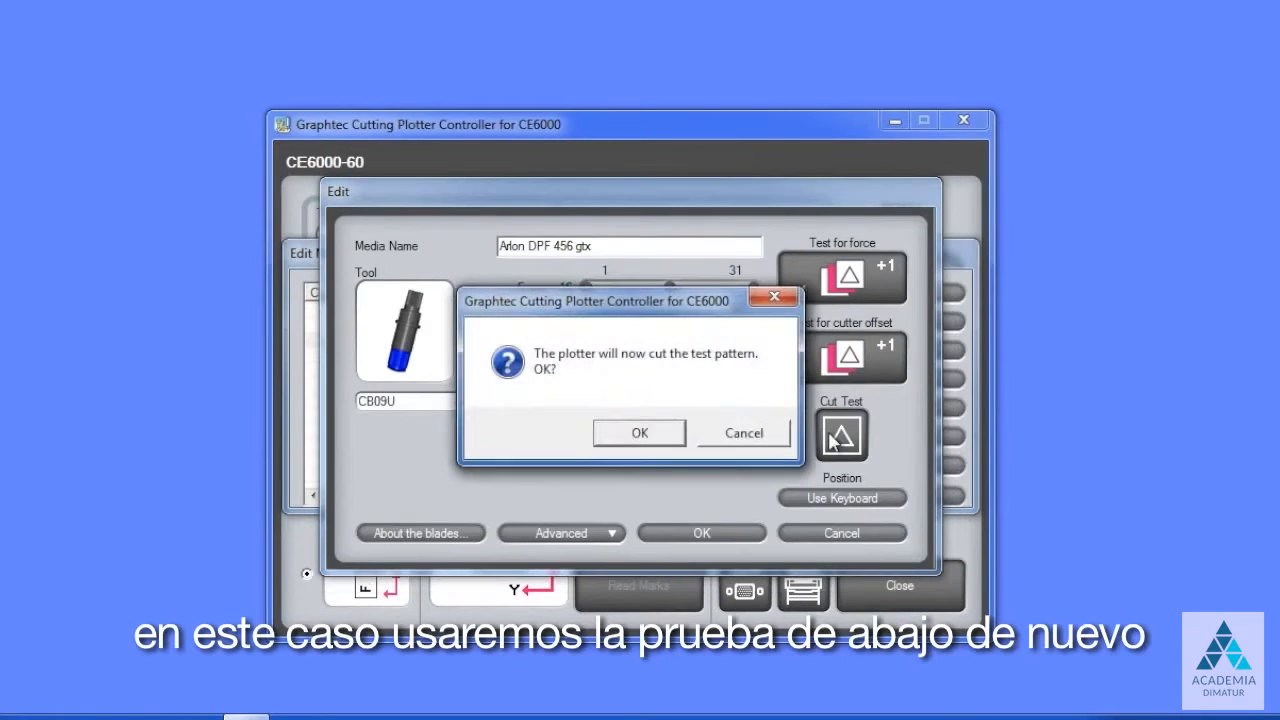
{"action": "left_click", "coordinate": [660, 437]}
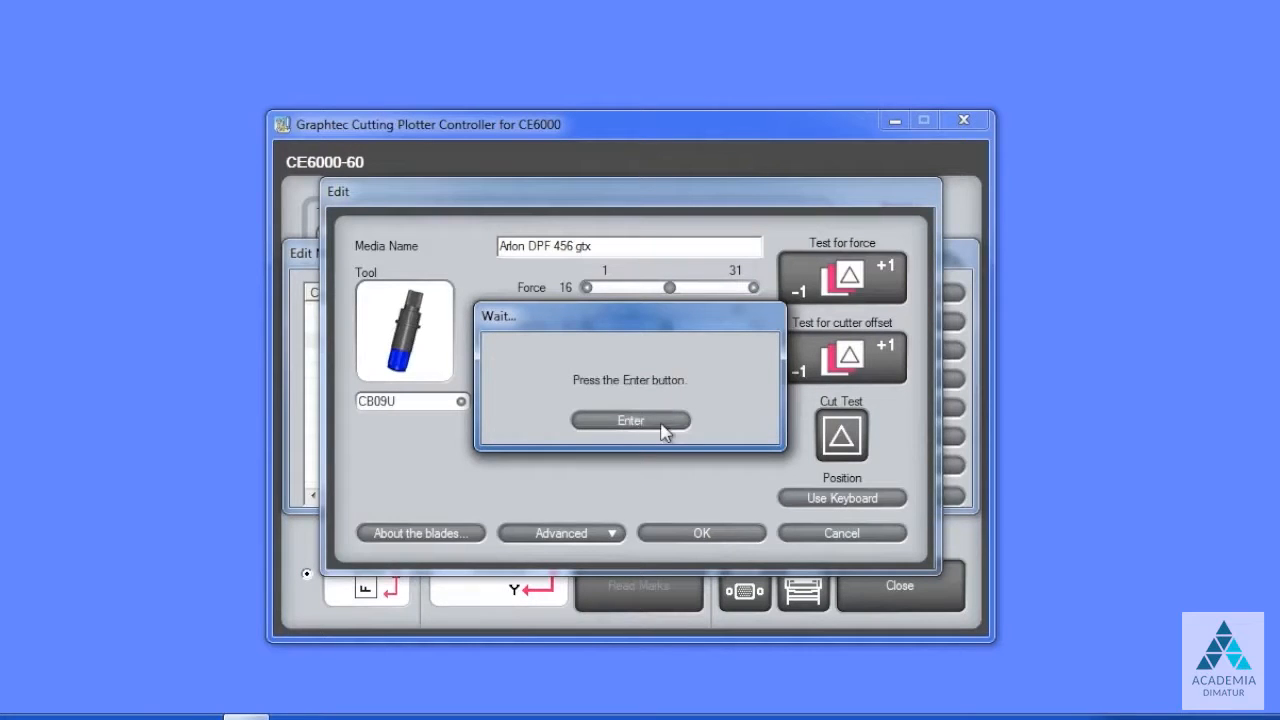
{"action": "left_click", "coordinate": [664, 424]}
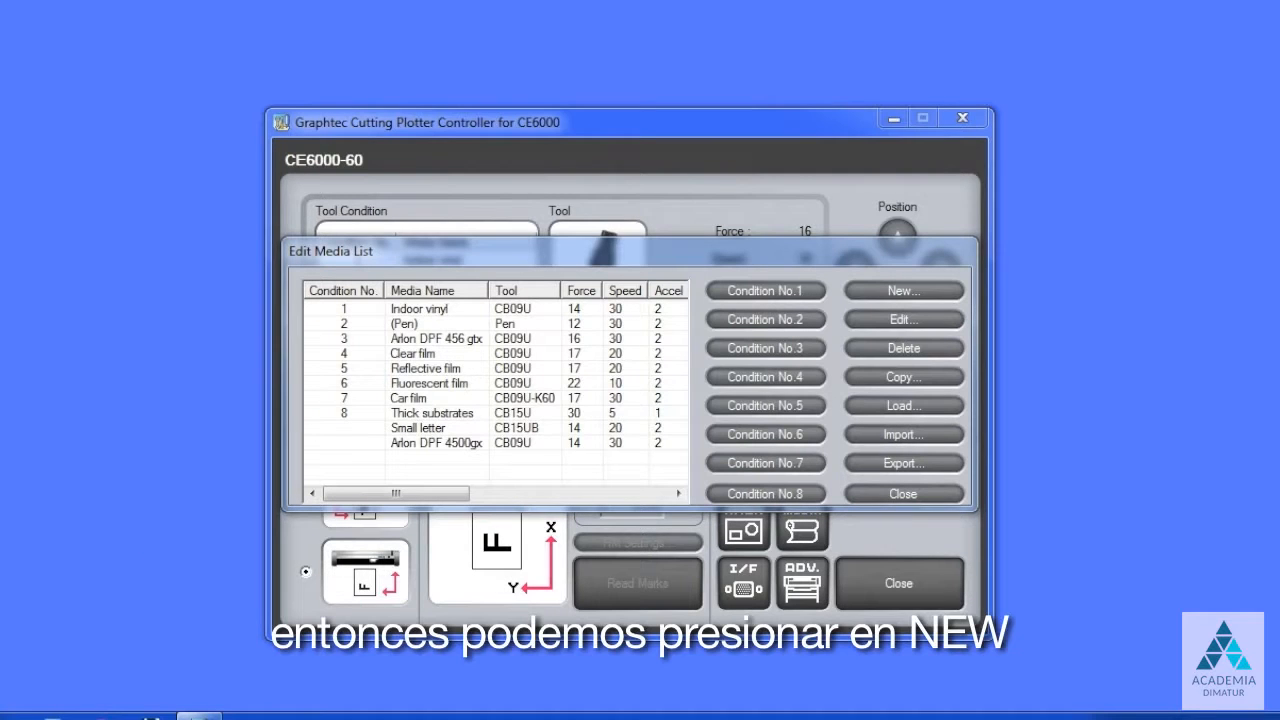
Create a new media entry named Hartco399SBR with the CB09U-K60 tool.
{"action": "left_click", "coordinate": [903, 296]}
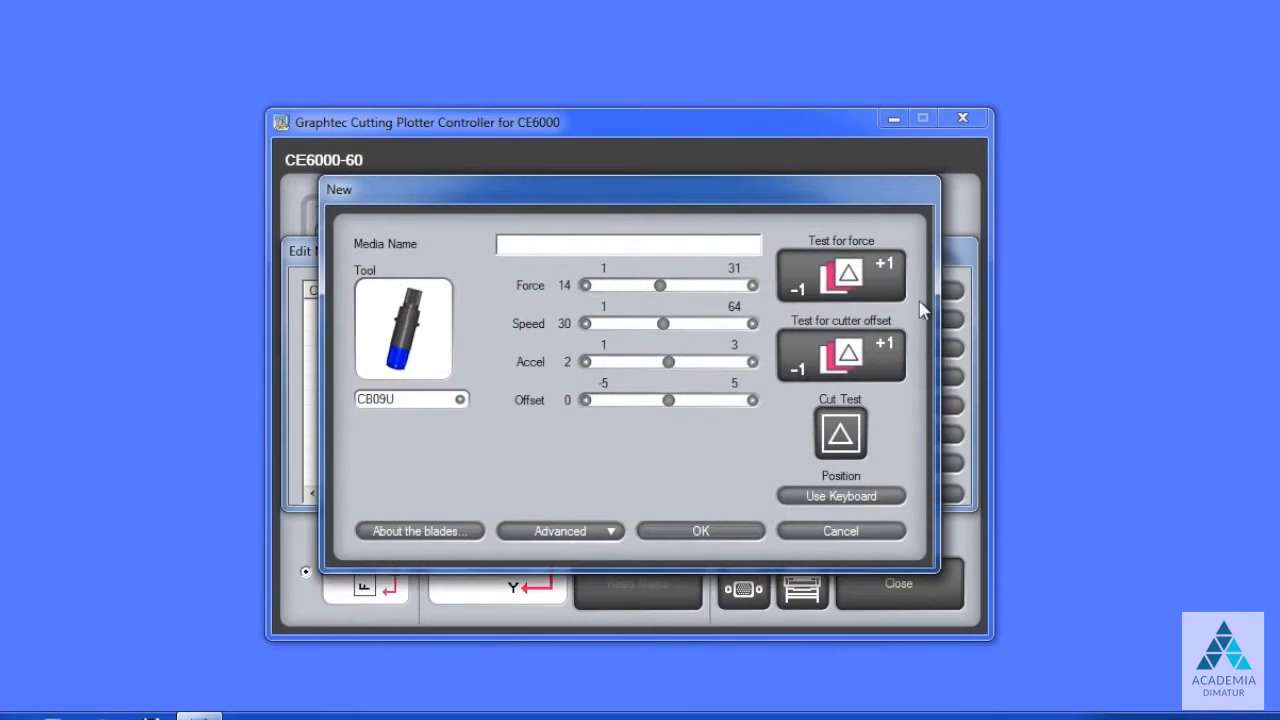
{"action": "type", "text": "Hartco"}
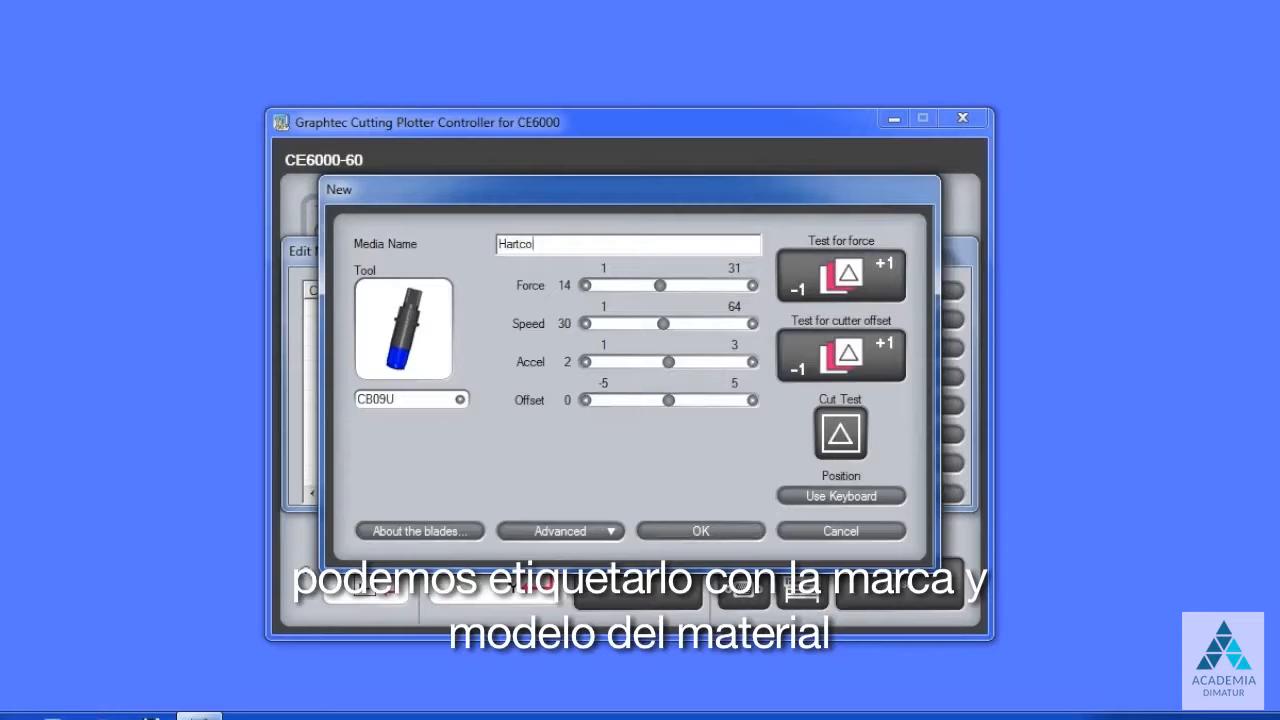
{"action": "type", "text": "399SBR"}
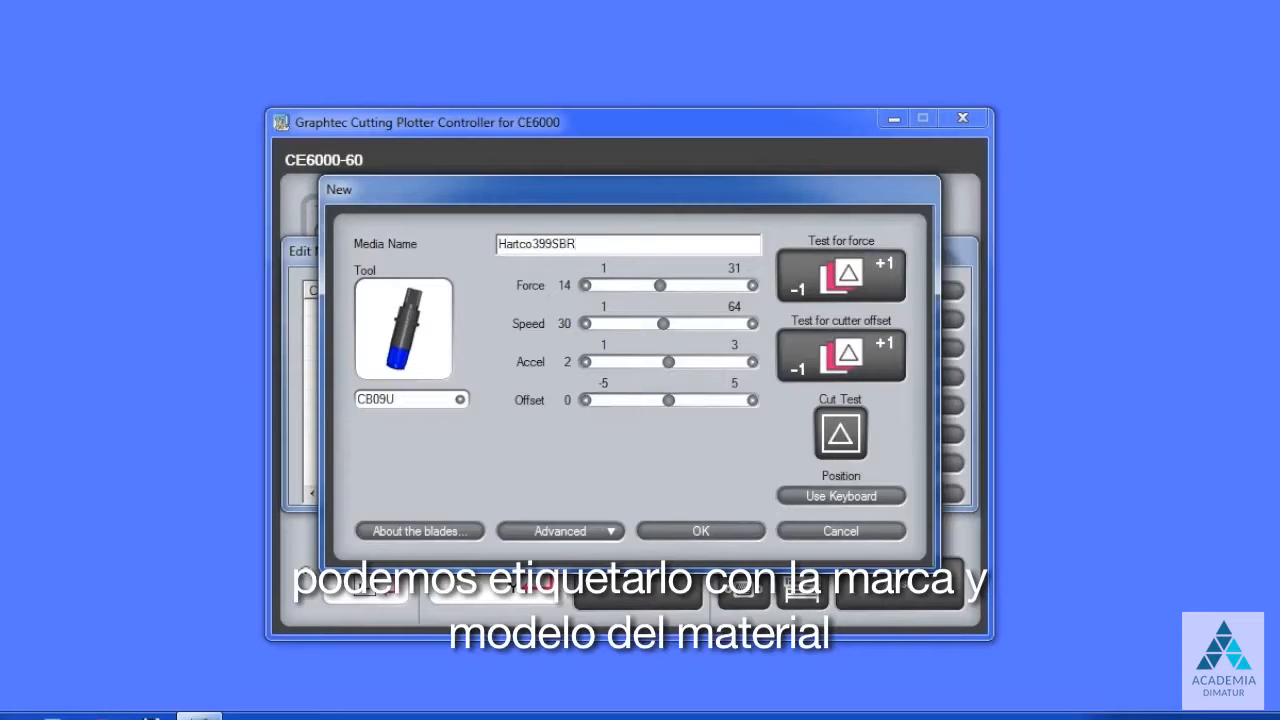
{"action": "left_click", "coordinate": [445, 400]}
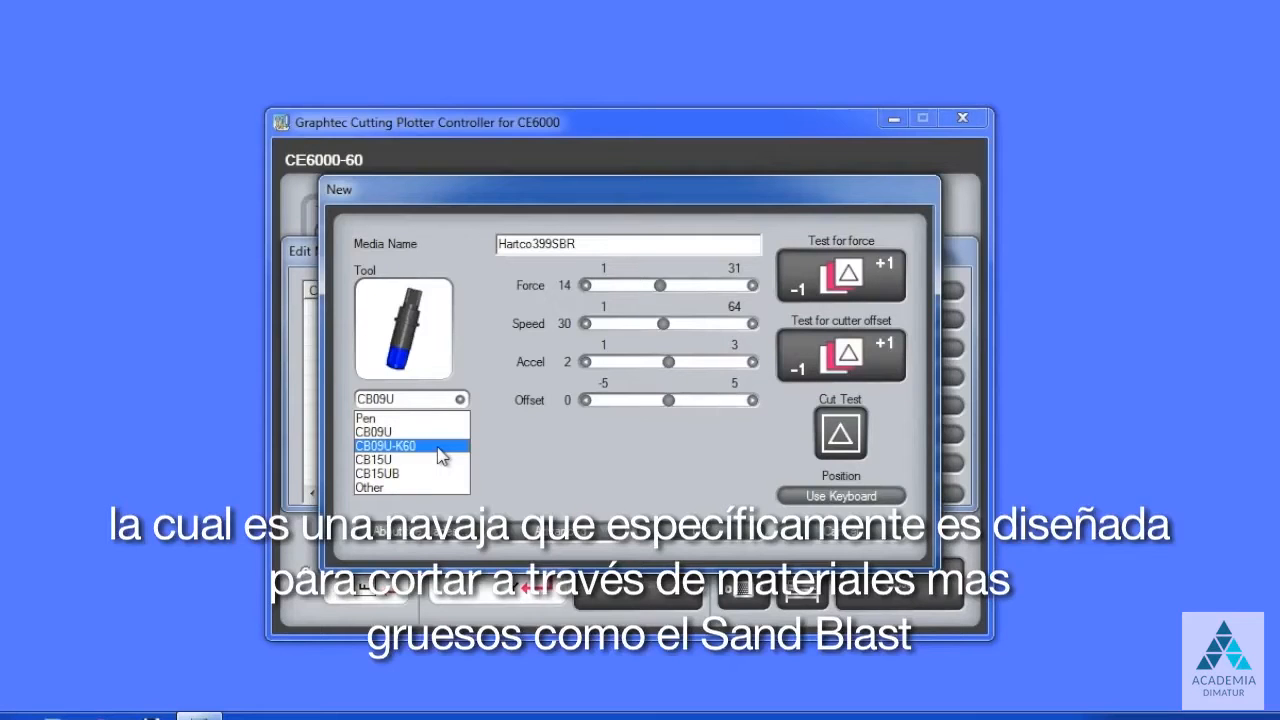
{"action": "left_click", "coordinate": [441, 446]}
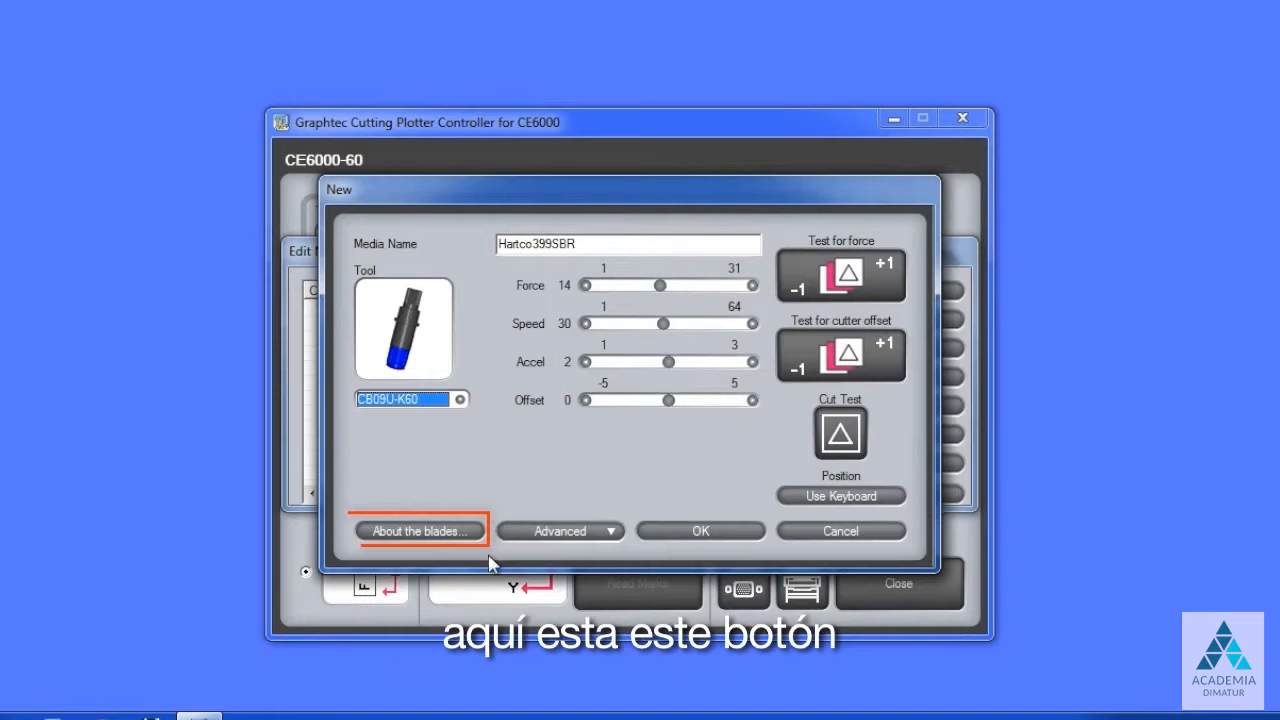
Examine the help page on cutter blades, plungers and their part numbers, and close it.
{"action": "left_click", "coordinate": [465, 535]}
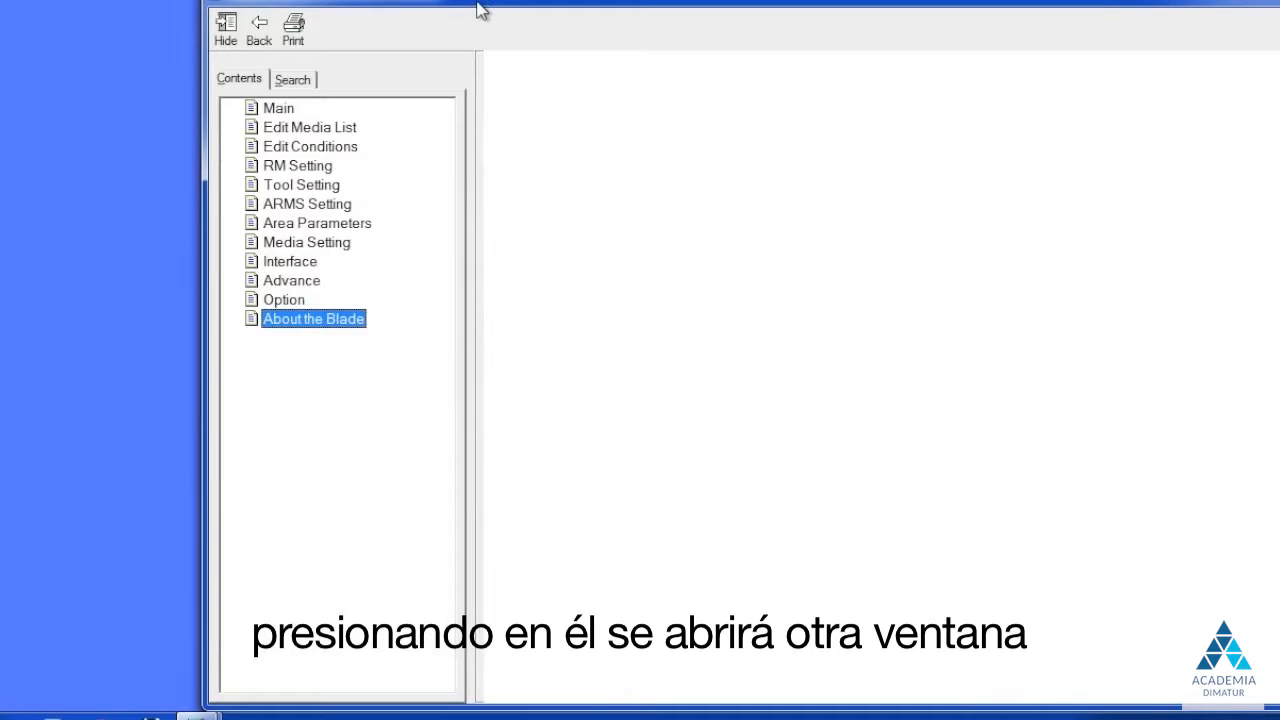
{"action": "left_click_drag", "start_coordinate": [478, 10], "coordinate": [385, 12]}
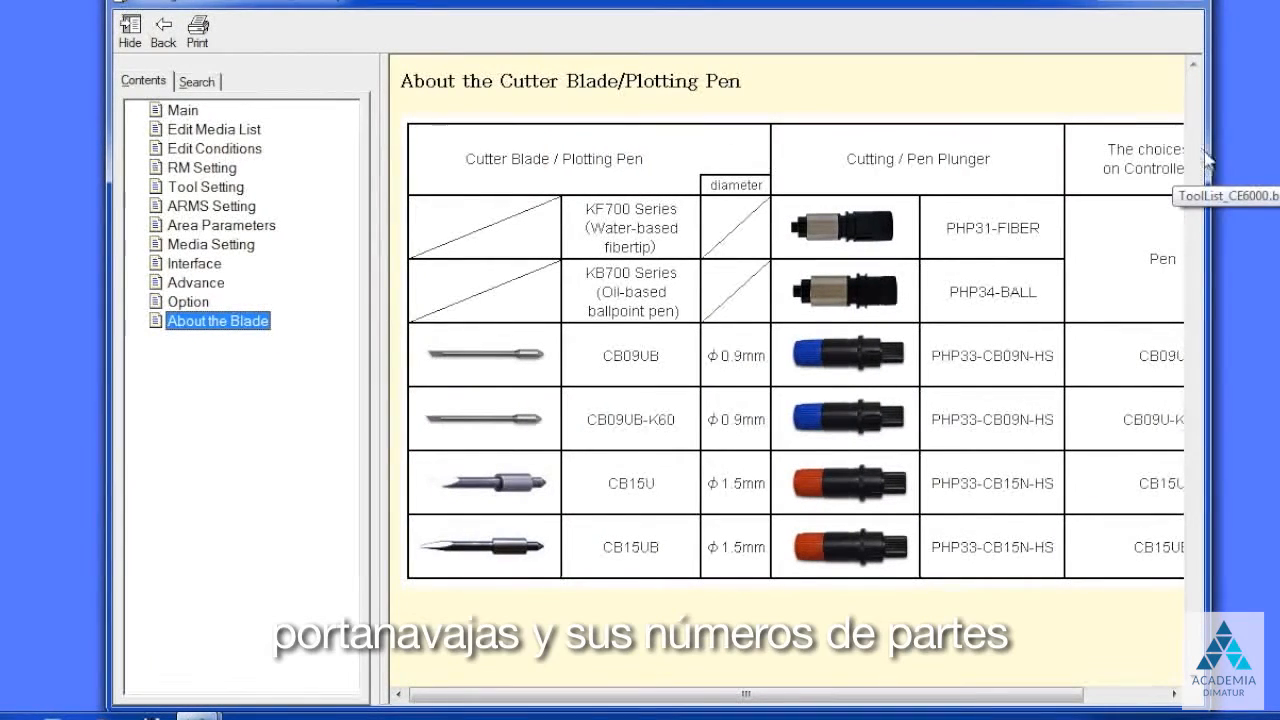
{"action": "left_click", "coordinate": [1182, 3]}
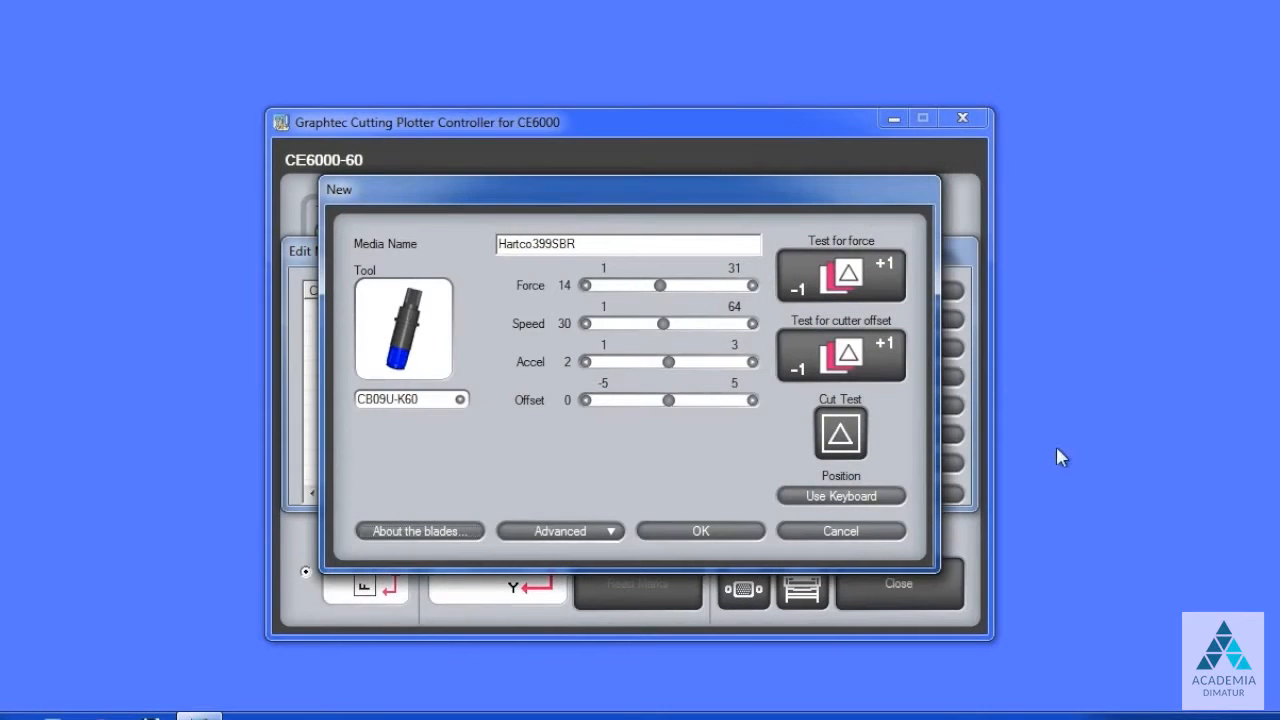
Set the Hartco399SBR cutting parameters to force 25, speed 20 and acceleration 1.
{"action": "left_click_drag", "start_coordinate": [660, 287], "coordinate": [688, 288]}
{"action": "left_click_drag", "start_coordinate": [695, 287], "coordinate": [708, 286]}
{"action": "left_click", "coordinate": [588, 325]}
{"action": "left_click", "coordinate": [588, 325]}
{"action": "left_click", "coordinate": [589, 326]}
{"action": "left_click", "coordinate": [589, 326]}
{"action": "left_click", "coordinate": [589, 326]}
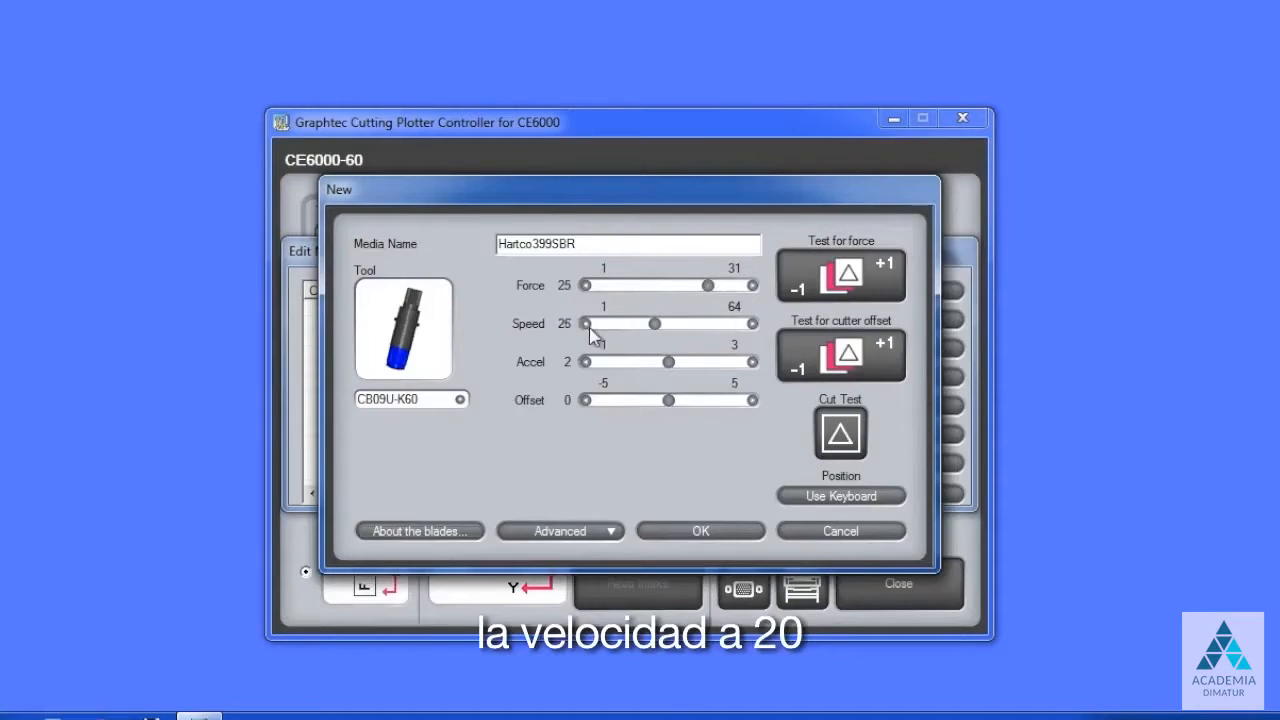
{"action": "left_click", "coordinate": [589, 326]}
{"action": "left_click", "coordinate": [589, 326]}
{"action": "left_click", "coordinate": [589, 326]}
{"action": "left_click", "coordinate": [589, 326]}
{"action": "left_click", "coordinate": [589, 326]}
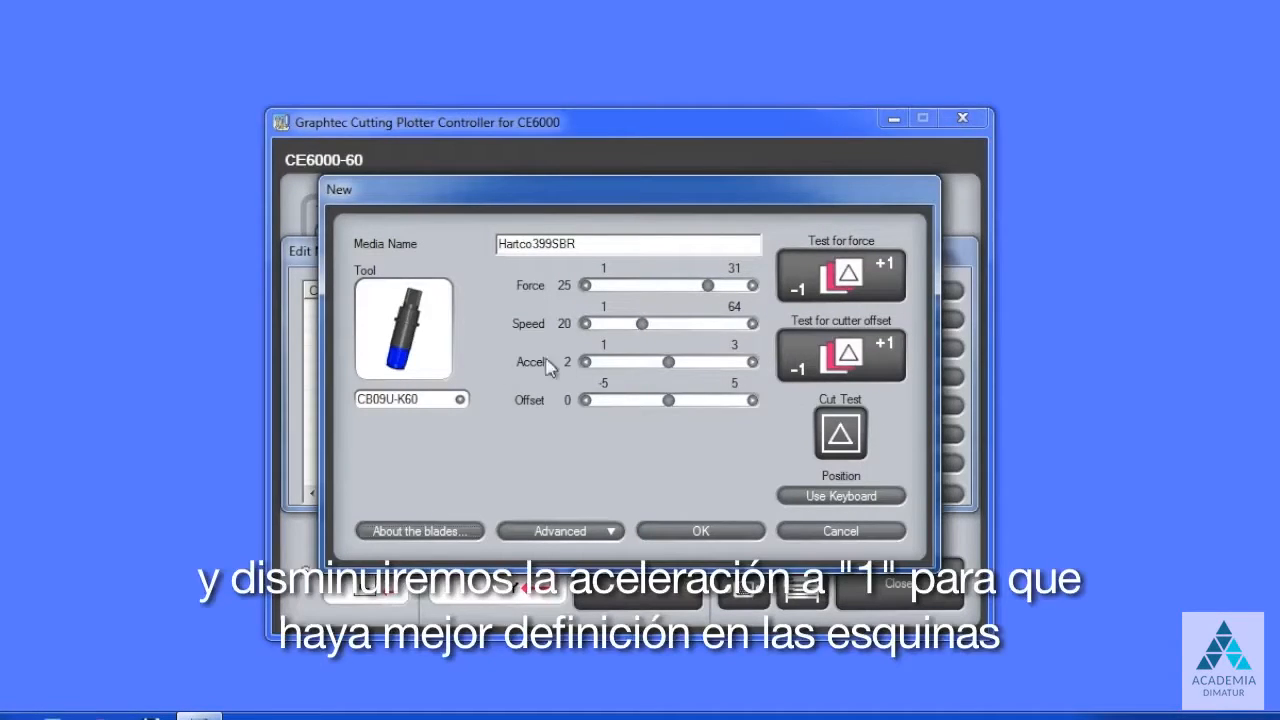
{"action": "left_click", "coordinate": [587, 362]}
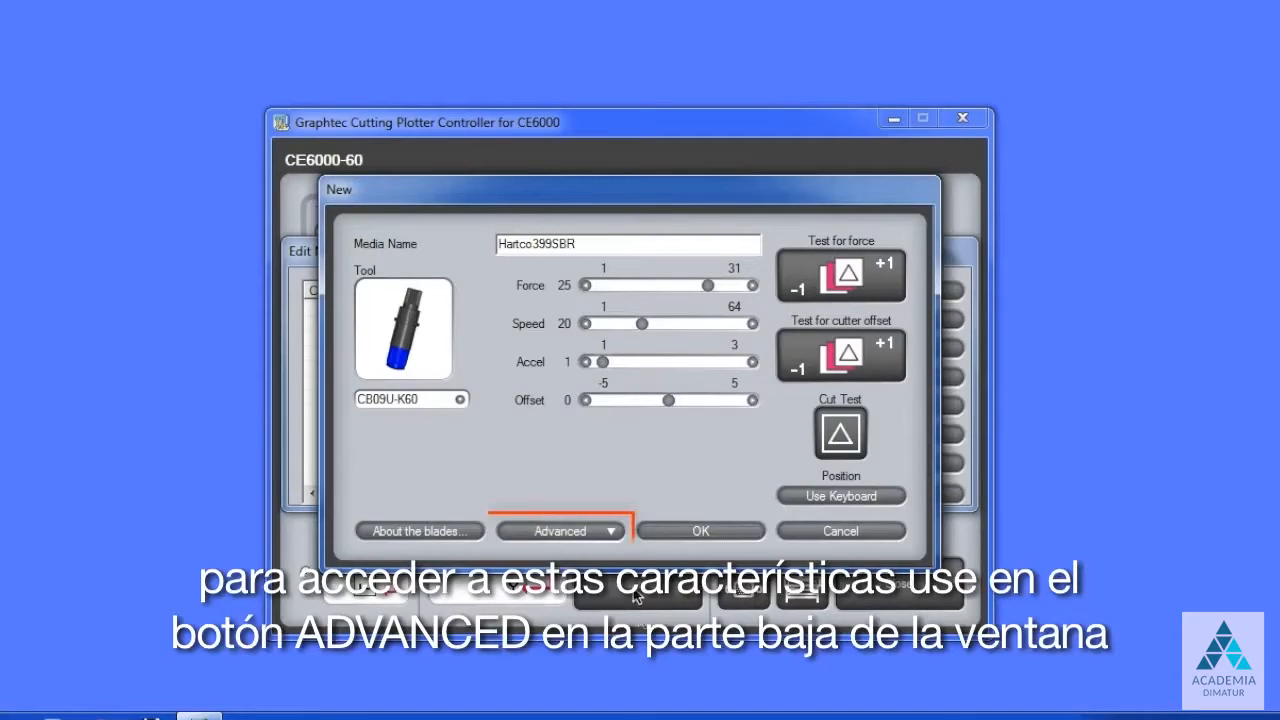
Enable tangent emulation in Mode1 for the new media, with start and end overcuts of .01 inch.
{"action": "left_click", "coordinate": [610, 532]}
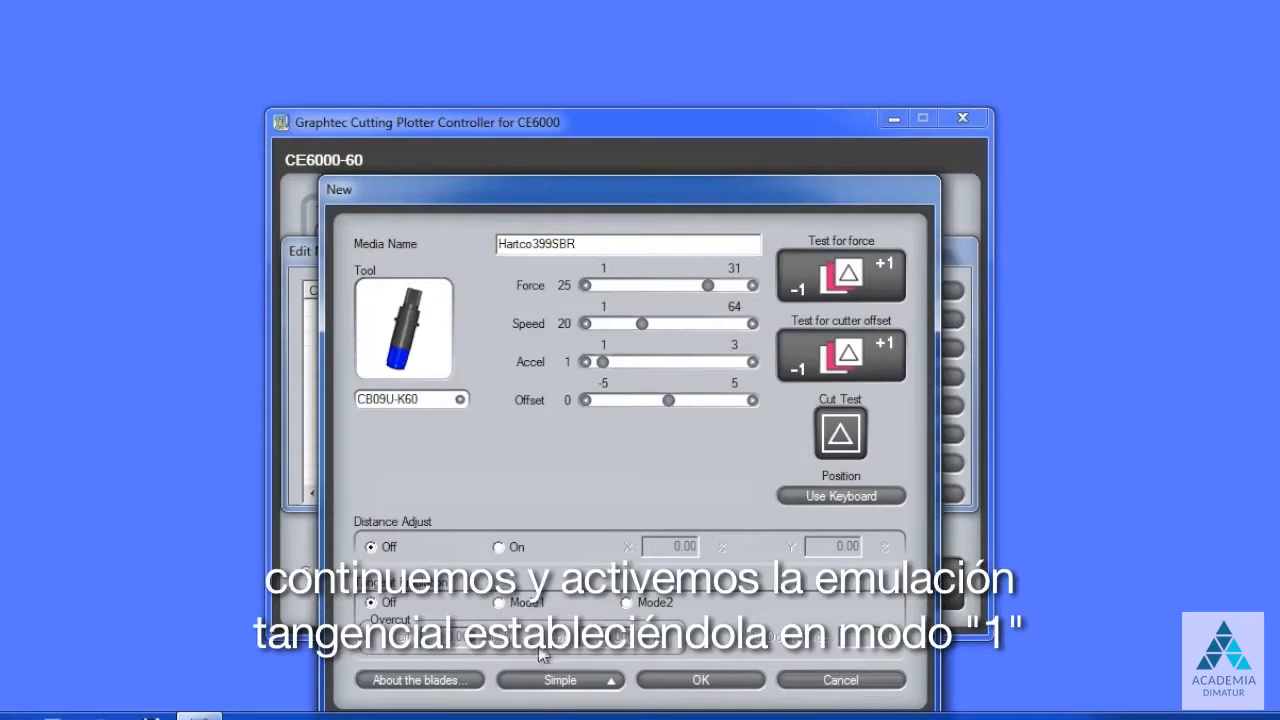
{"action": "left_click", "coordinate": [499, 603]}
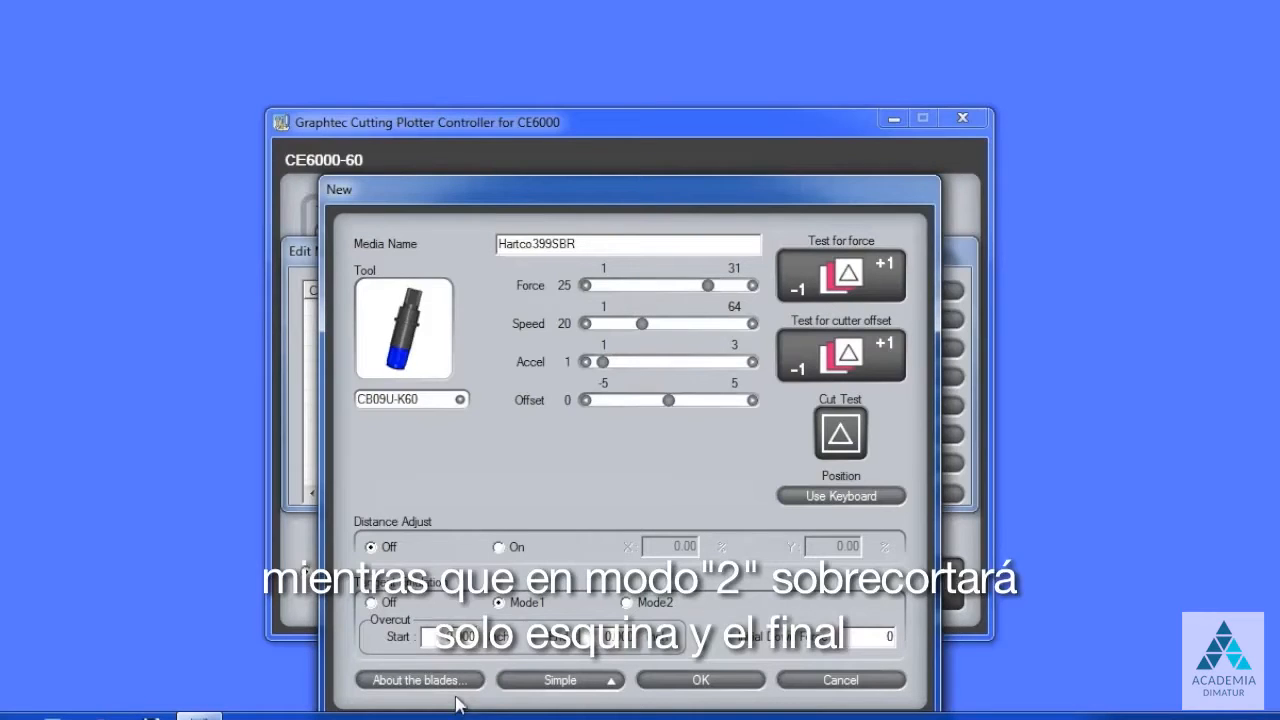
{"action": "left_click_drag", "start_coordinate": [442, 634], "coordinate": [508, 640]}
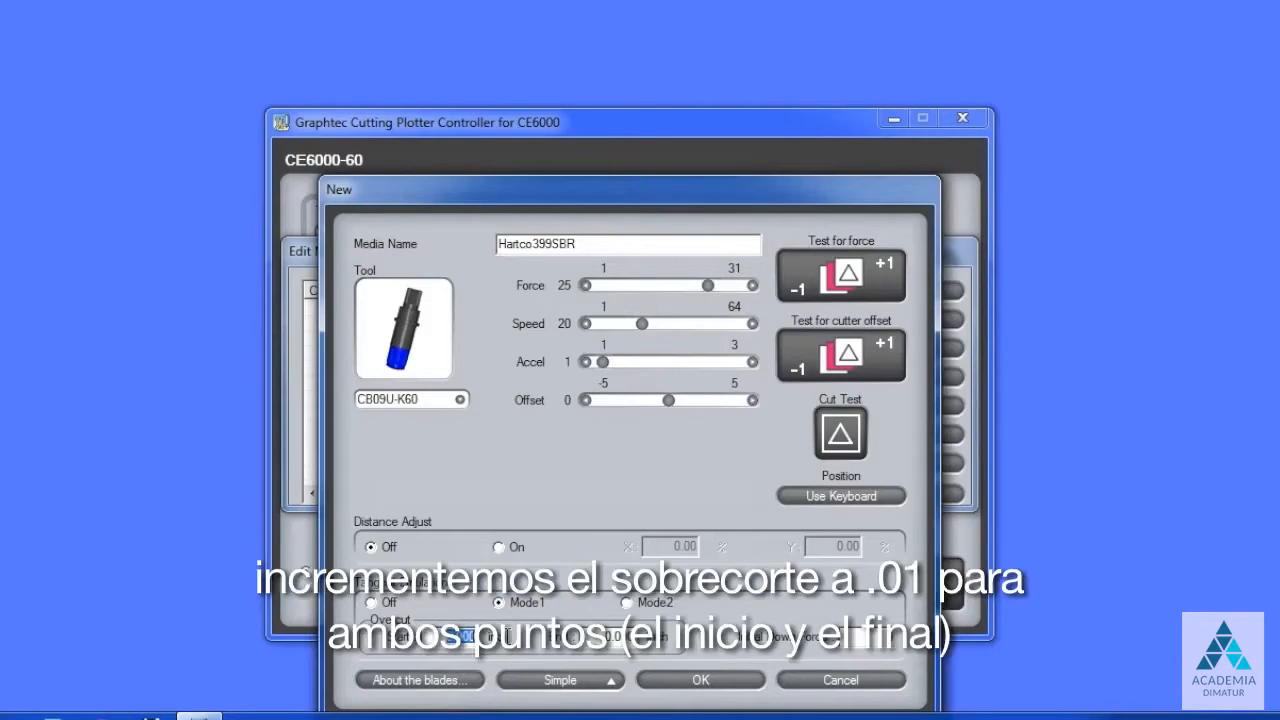
{"action": "type", "text": ".01"}
{"action": "double_click", "coordinate": [608, 645]}
{"action": "left_click", "coordinate": [715, 648]}
{"action": "left_click_drag", "start_coordinate": [603, 635], "coordinate": [641, 636]}
{"action": "type", "text": ".01"}
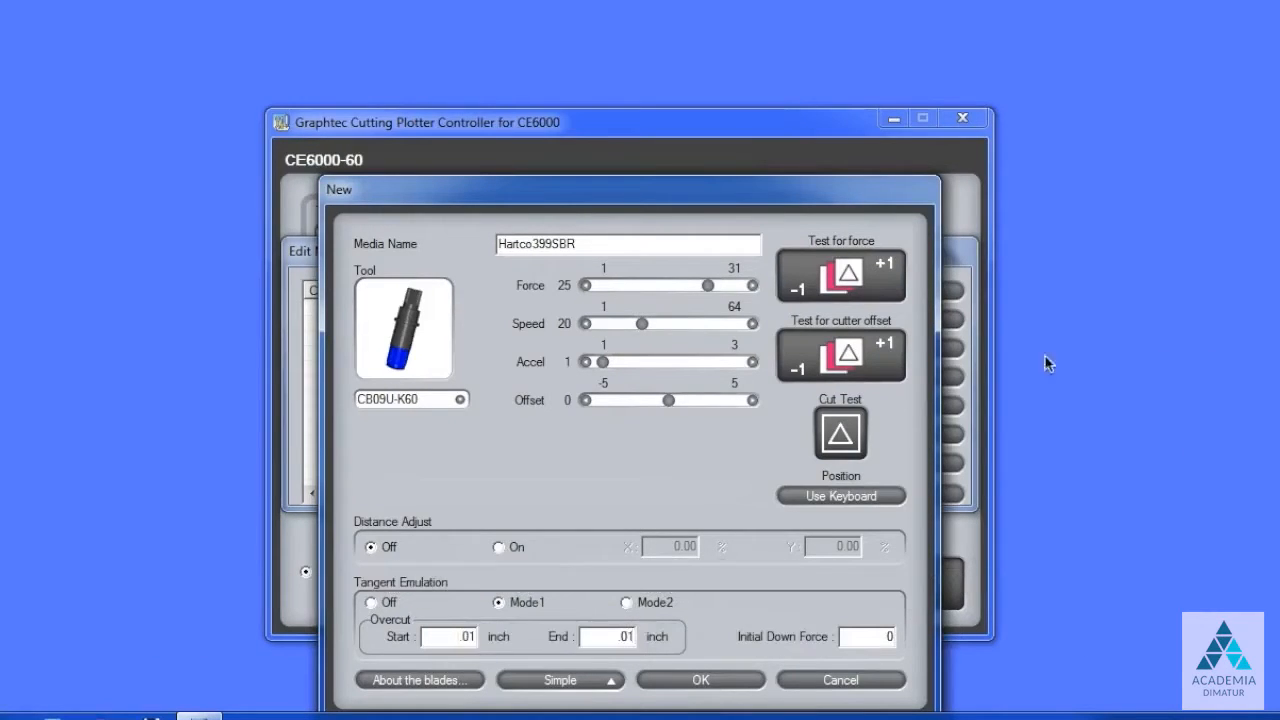
Run a cut test with the Hartco399SBR settings and save the new entry to the media list.
{"action": "left_click", "coordinate": [841, 436]}
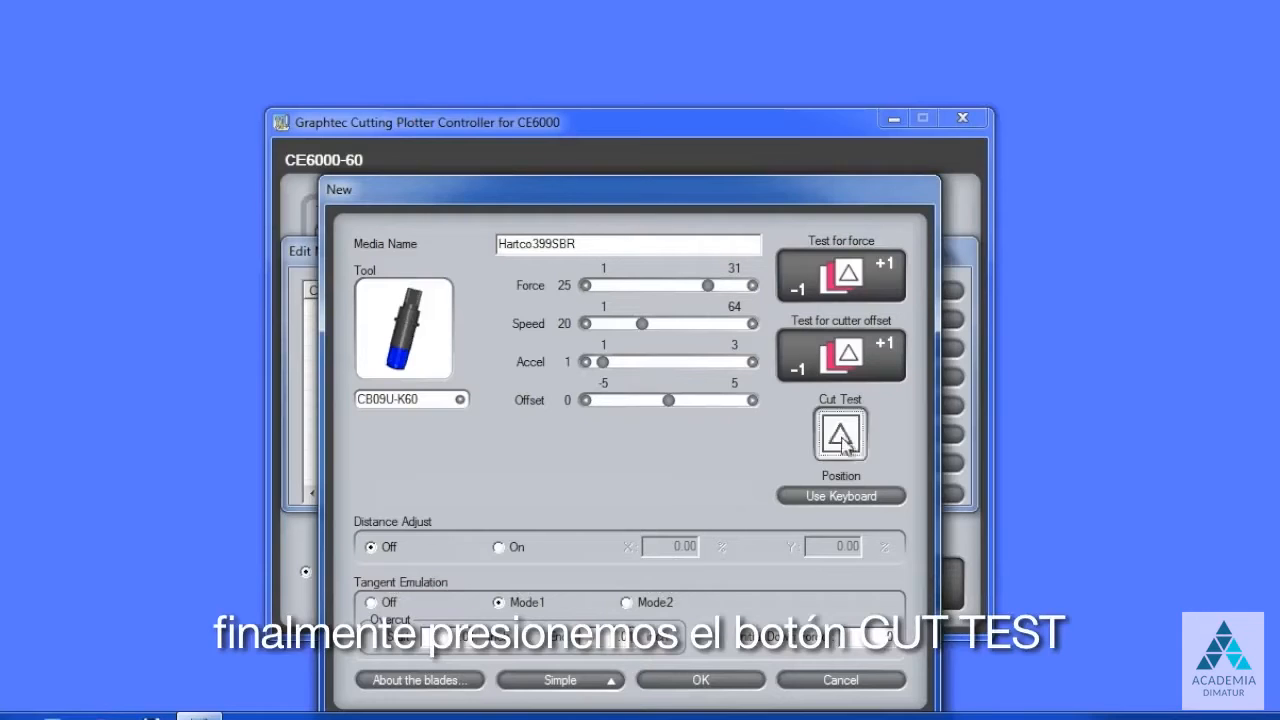
{"action": "left_click", "coordinate": [675, 507]}
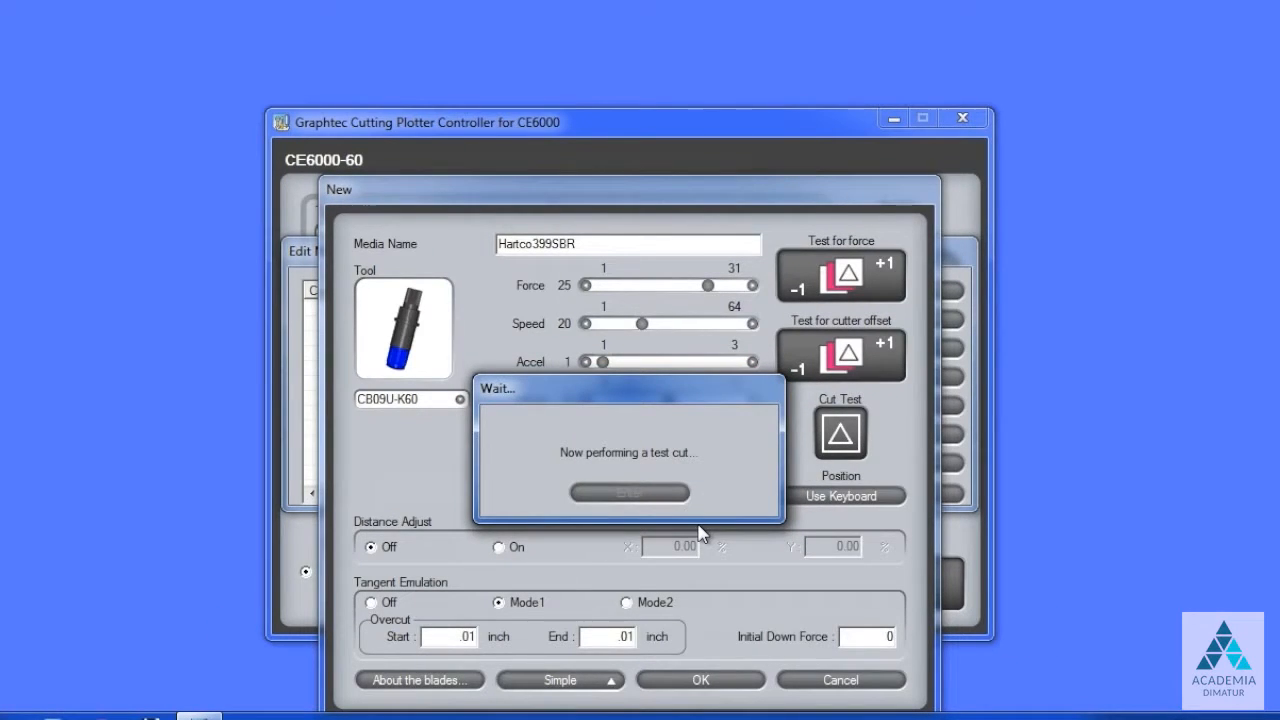
{"action": "left_click", "coordinate": [664, 494]}
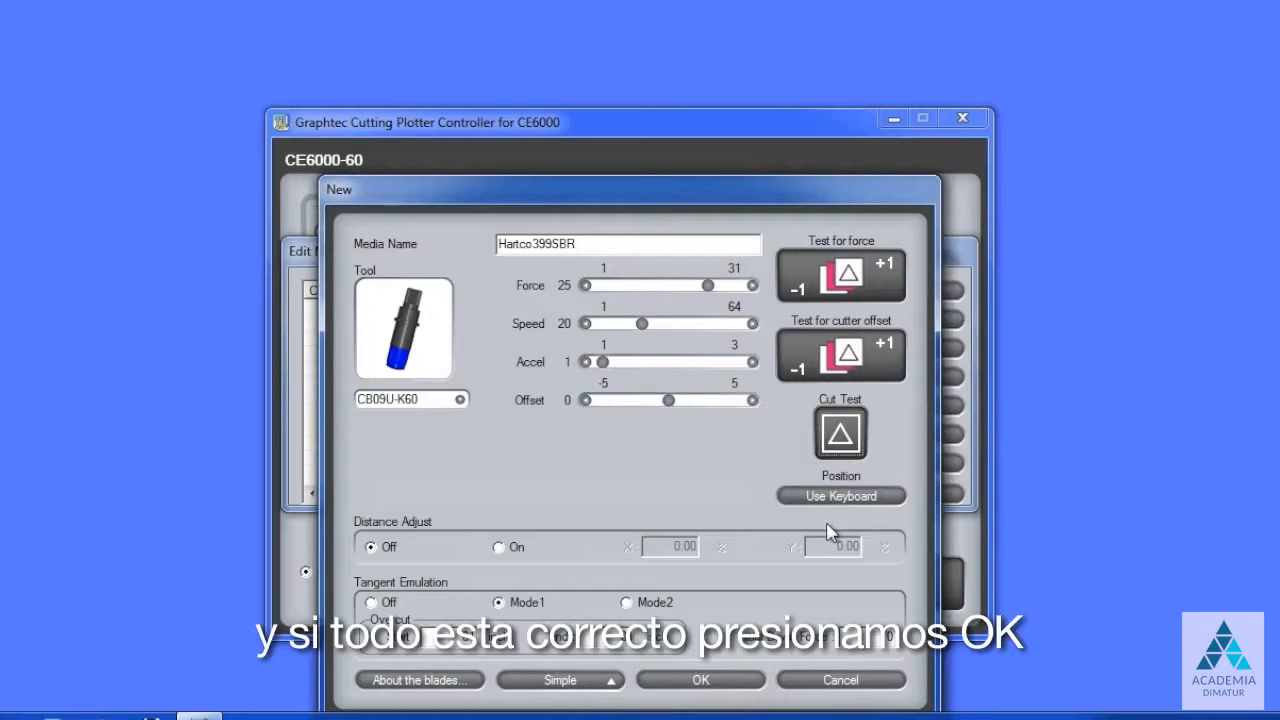
{"action": "left_click", "coordinate": [700, 680]}
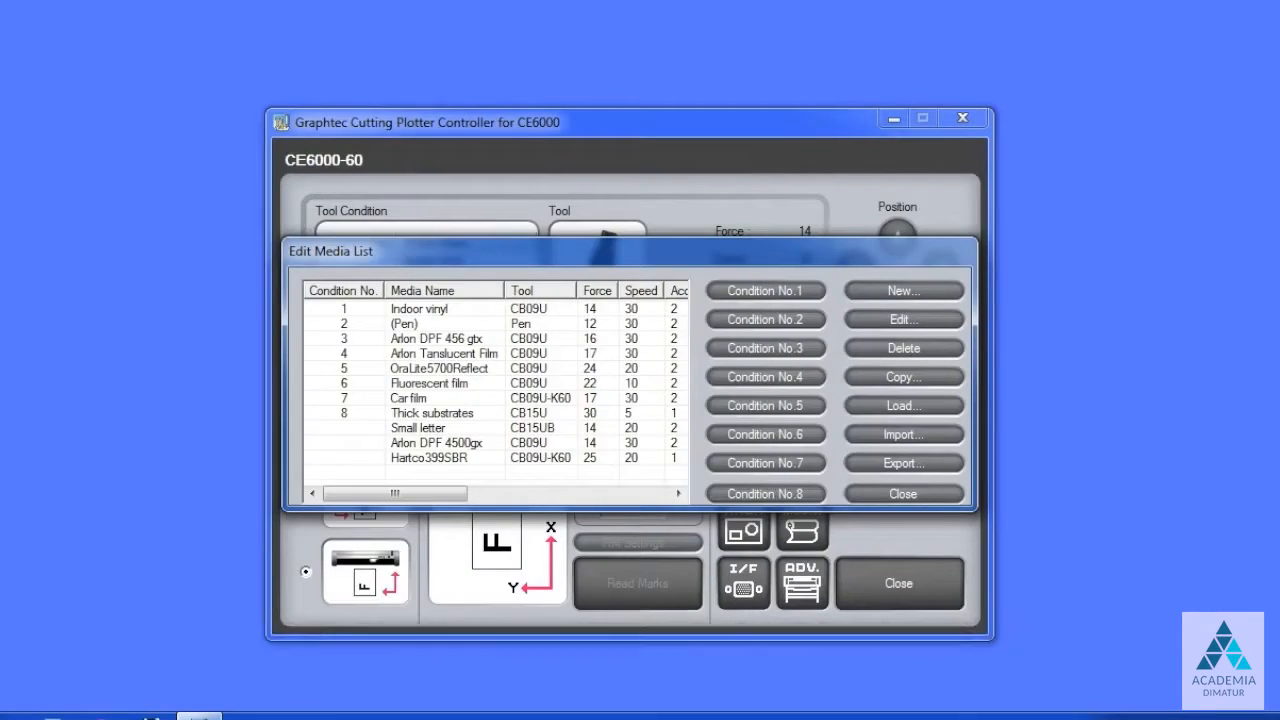
Assign the Small letter media to condition 2 and Arlon DPF 4500gx to condition 6.
{"action": "left_click", "coordinate": [413, 428]}
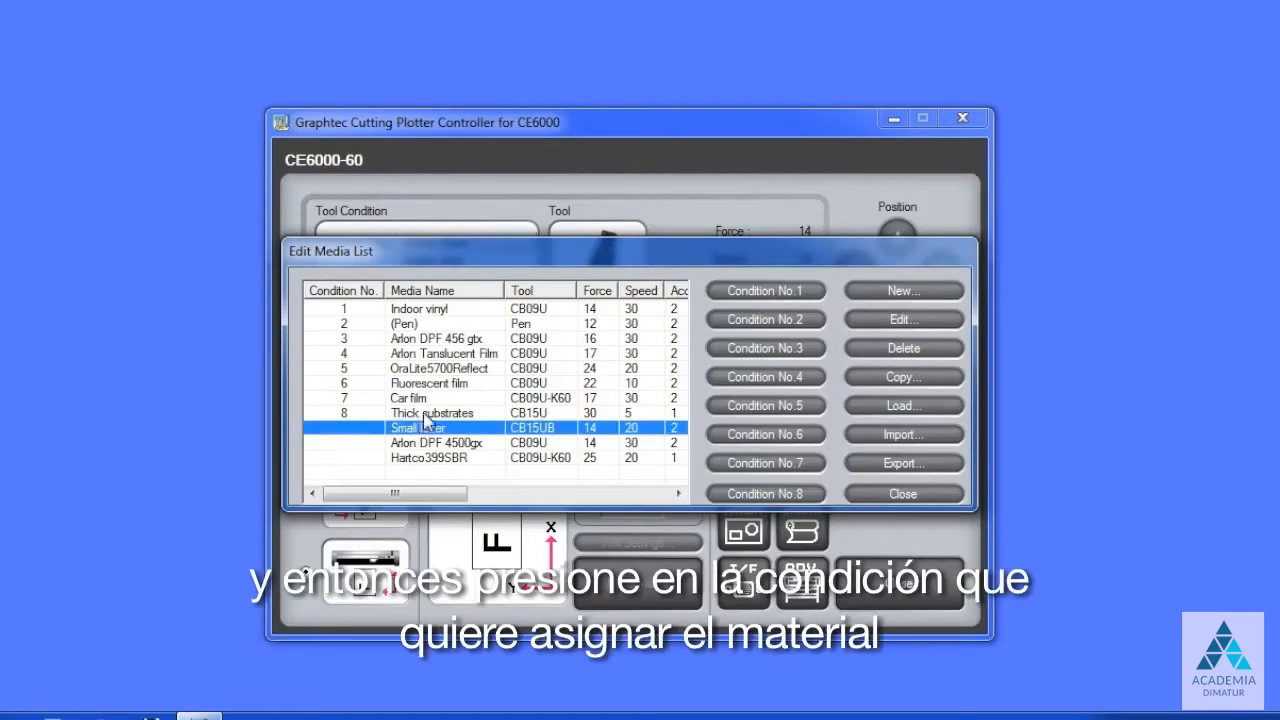
{"action": "left_click", "coordinate": [747, 325]}
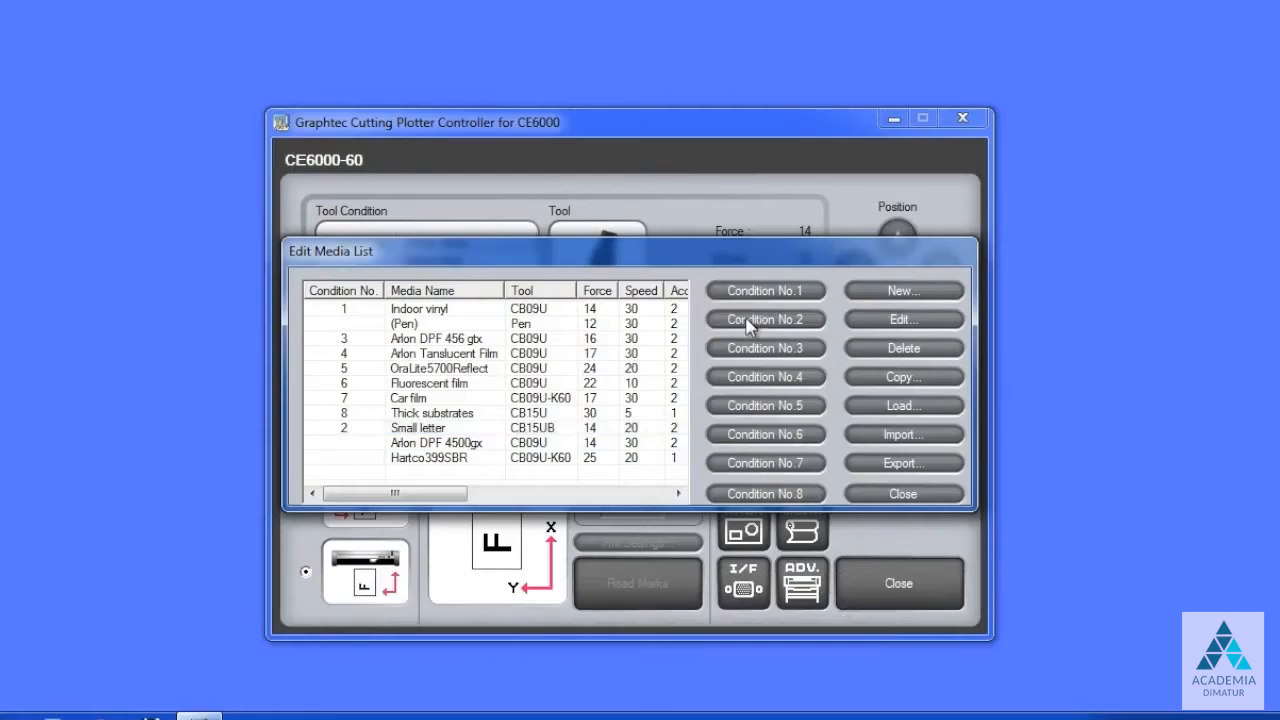
{"action": "left_click", "coordinate": [429, 446]}
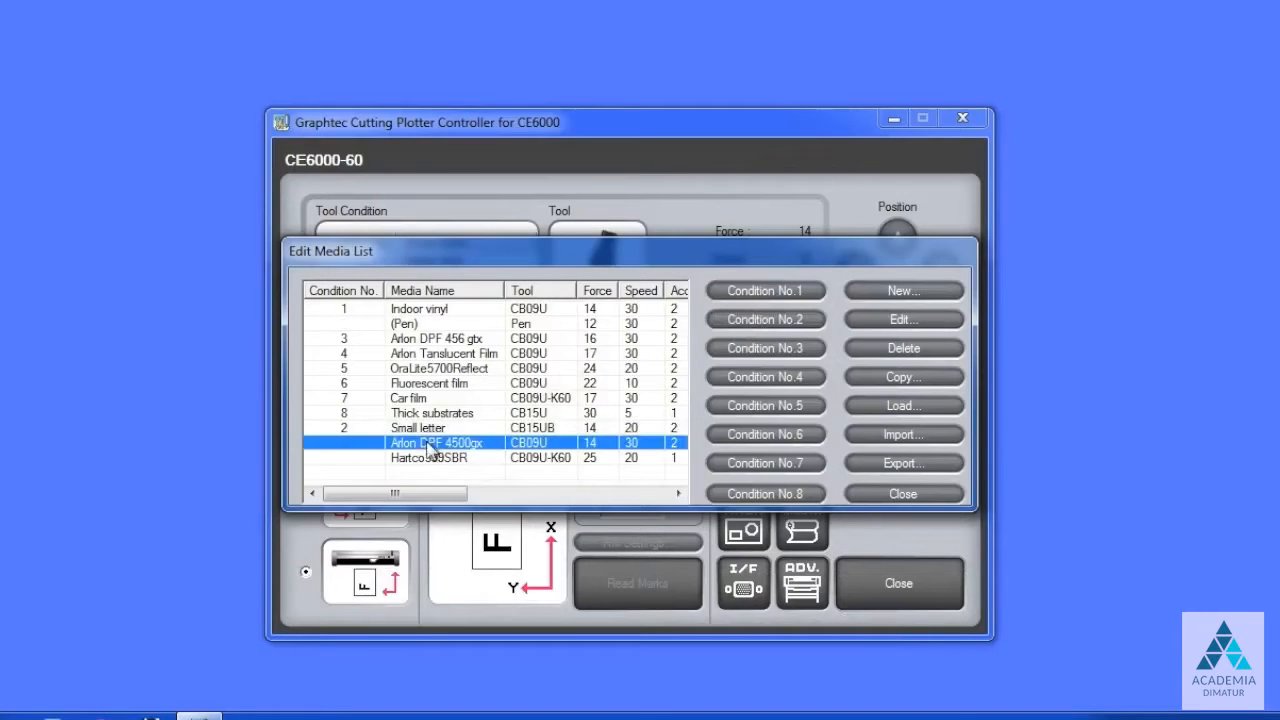
{"action": "left_click", "coordinate": [752, 410]}
{"action": "left_click", "coordinate": [410, 383]}
{"action": "left_click", "coordinate": [414, 442]}
{"action": "left_click", "coordinate": [742, 440]}
Assign OraLite5700Reflect to condition 5 and Hartco399SBR to condition 7.
{"action": "left_click", "coordinate": [540, 369]}
{"action": "left_click", "coordinate": [792, 408]}
{"action": "left_click", "coordinate": [432, 458]}
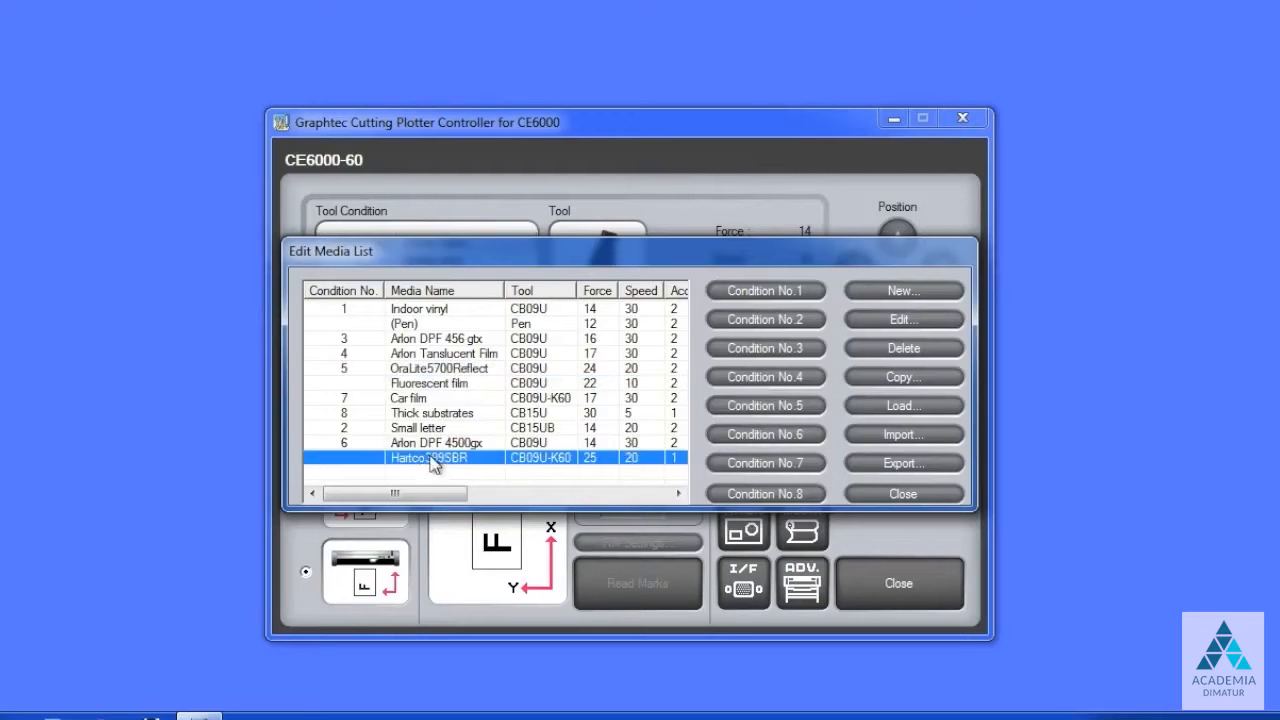
{"action": "left_click", "coordinate": [766, 464]}
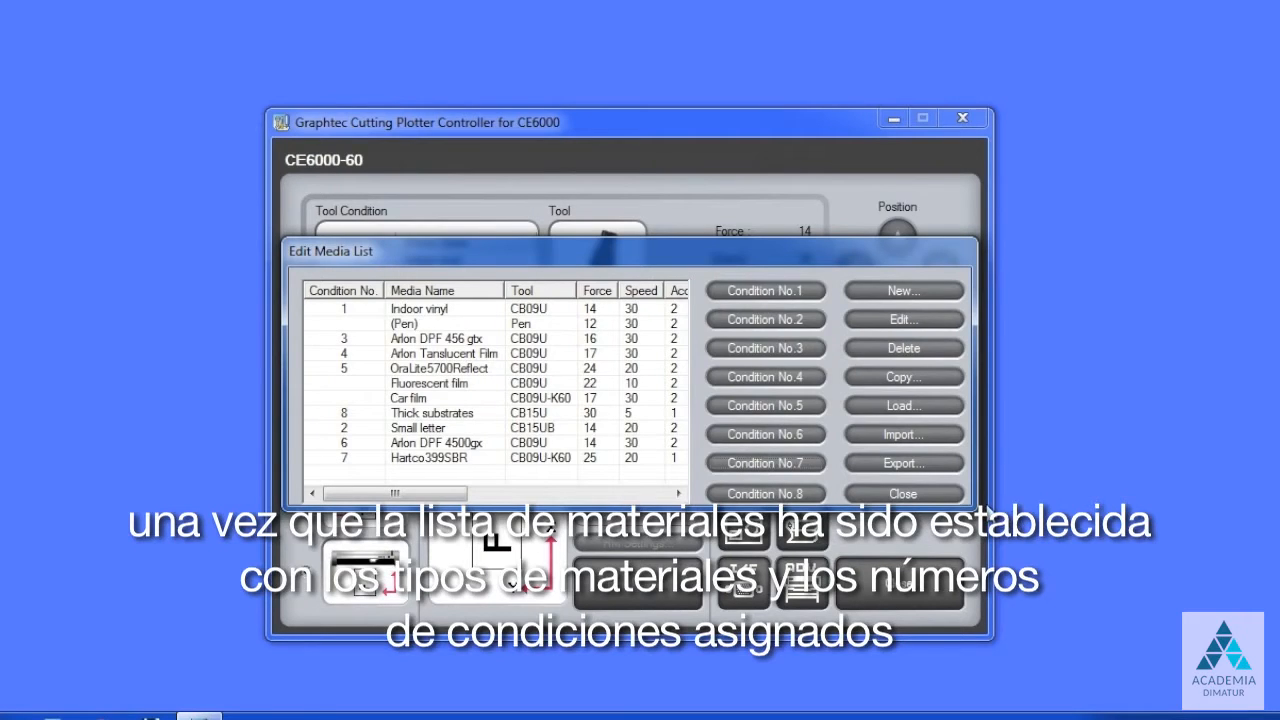
Close the media list and upload the condition settings to the plotter.
{"action": "left_click", "coordinate": [935, 495]}
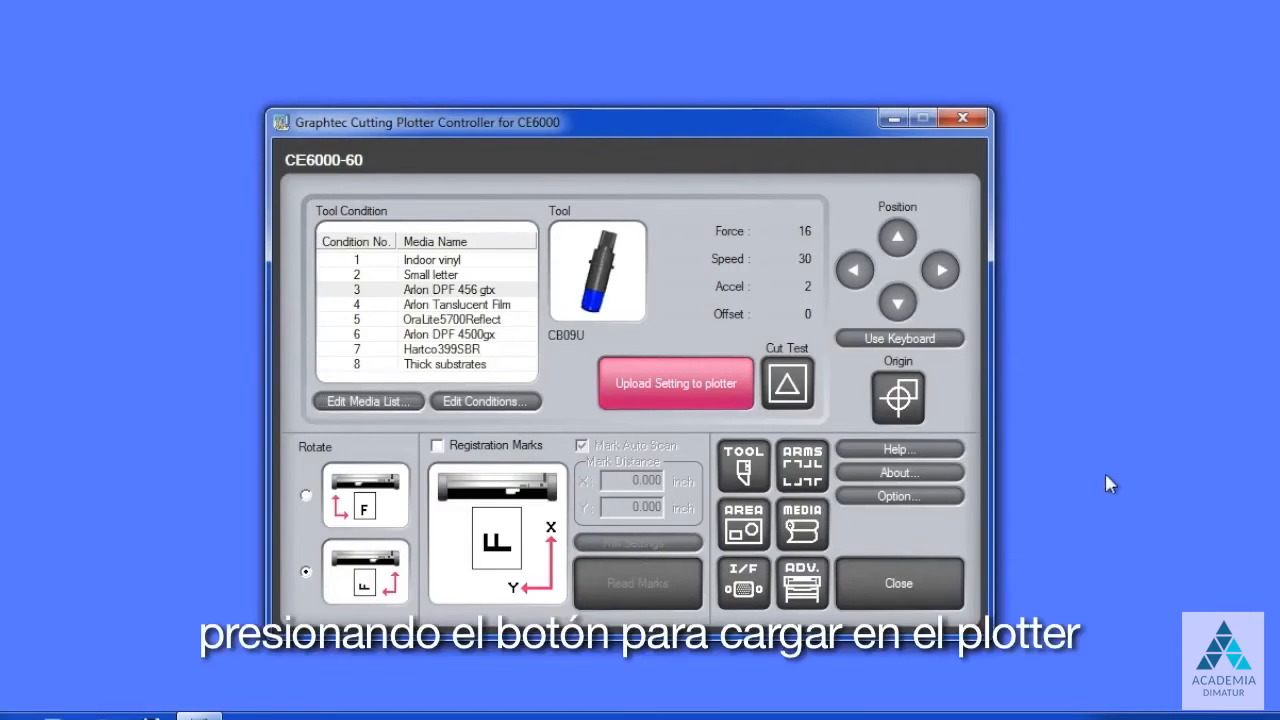
{"action": "left_click", "coordinate": [667, 383]}
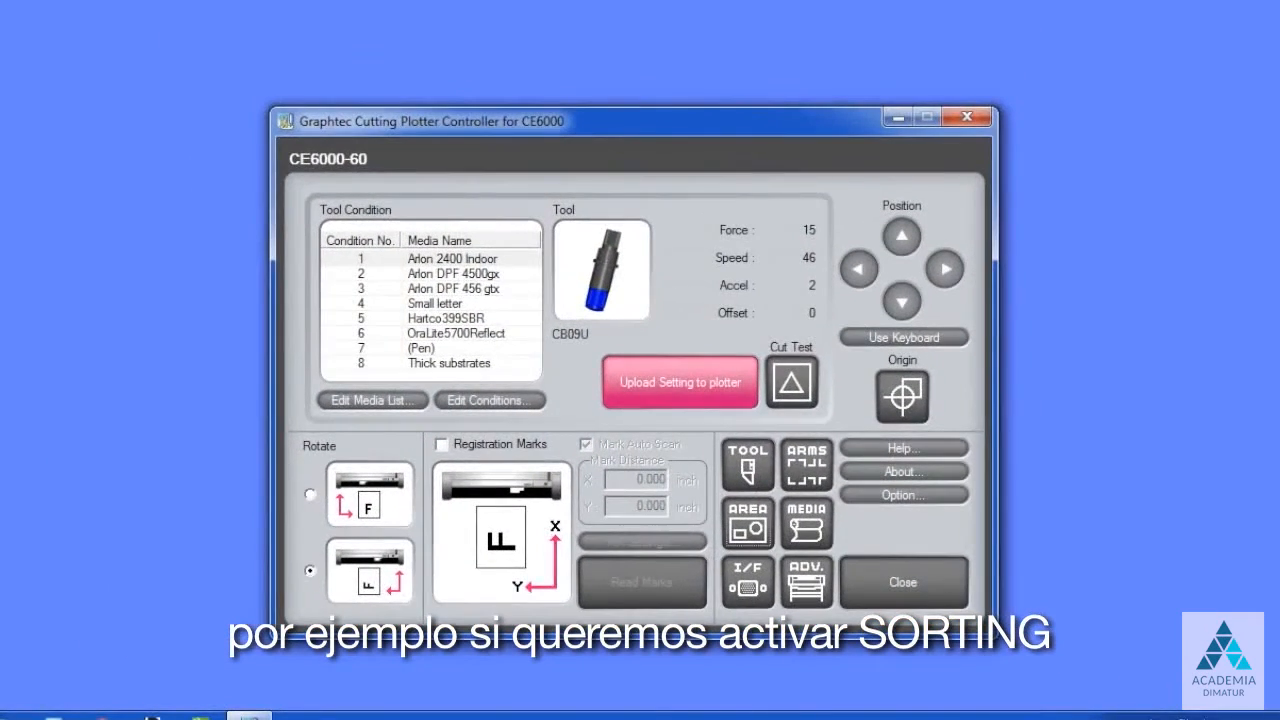
Turn on Data Sorting in the plotter's tool settings and apply the change.
{"action": "left_click", "coordinate": [754, 458]}
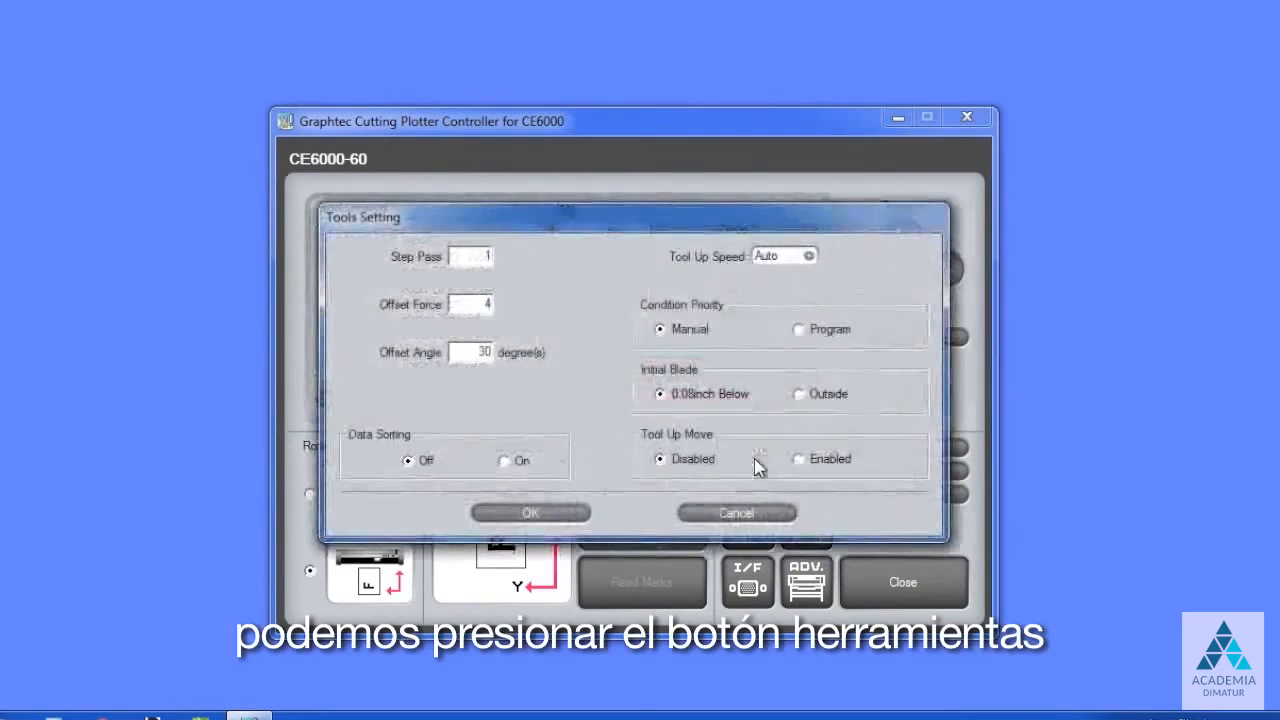
{"action": "left_click", "coordinate": [506, 461]}
{"action": "left_click", "coordinate": [527, 512]}
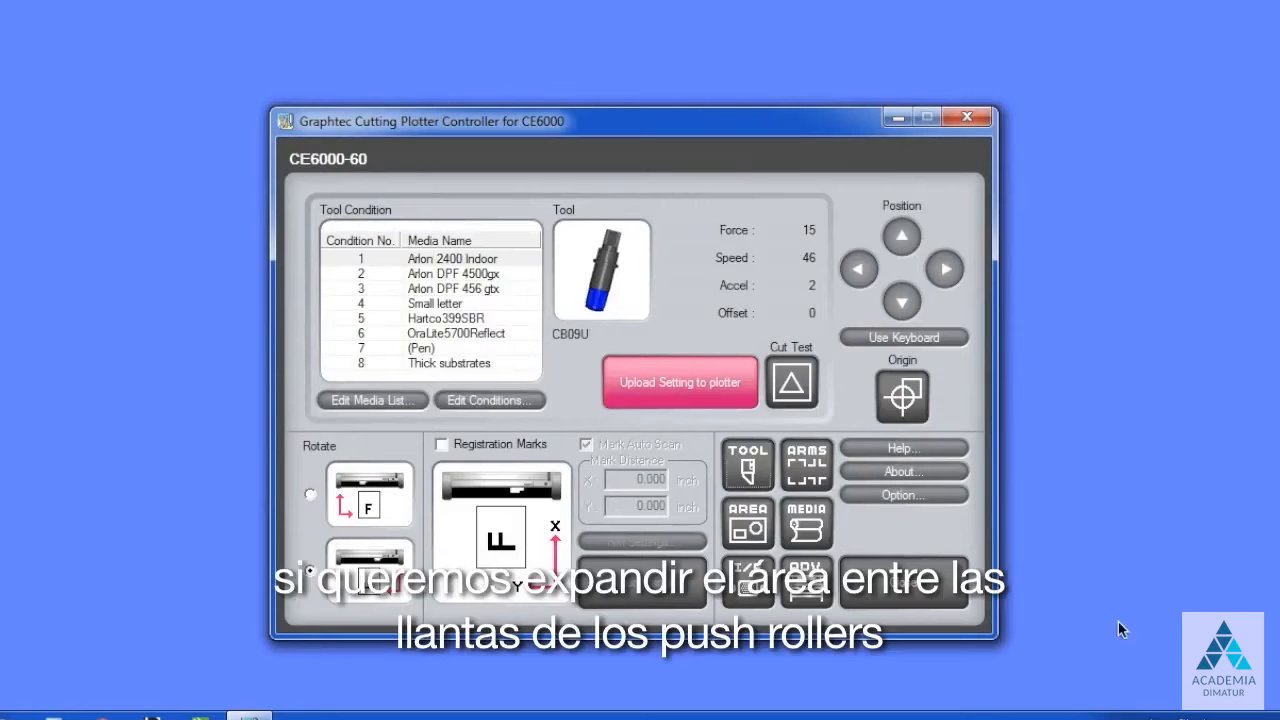
Switch the area's Expand option to Set Expand Limit with a value of 0.35 inch, and close the area parameters.
{"action": "left_click", "coordinate": [750, 524]}
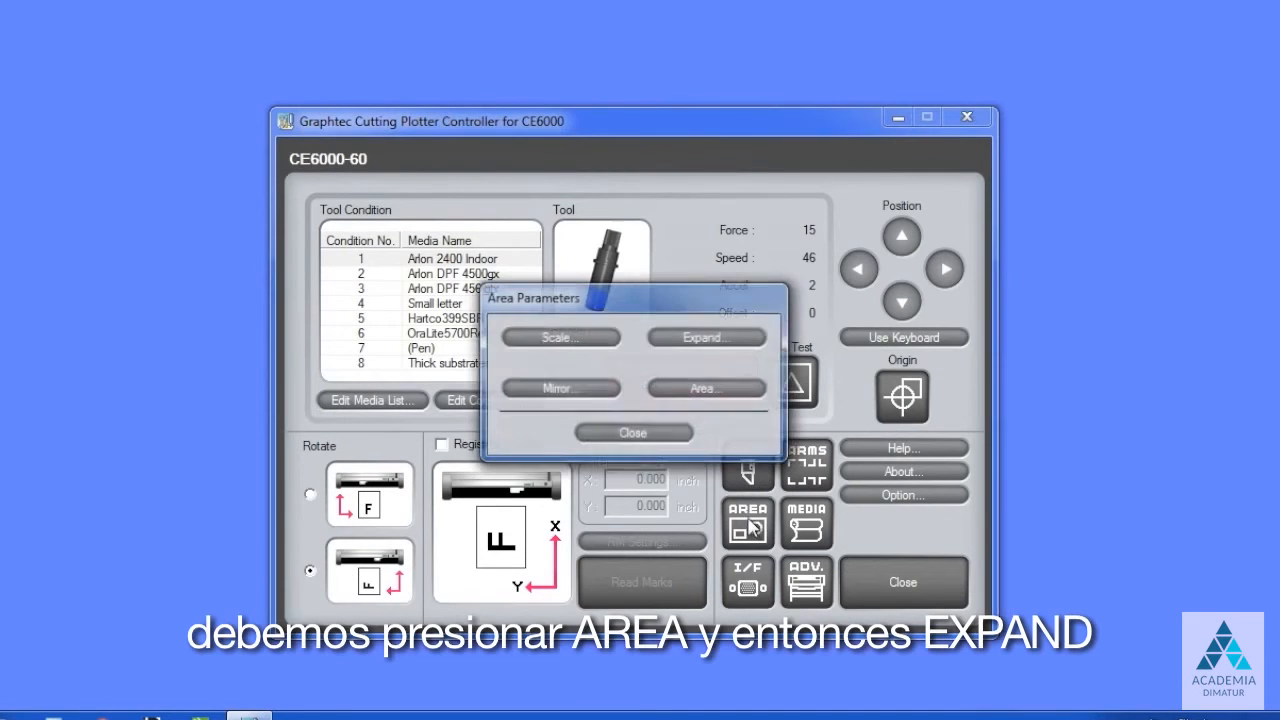
{"action": "left_click", "coordinate": [750, 340]}
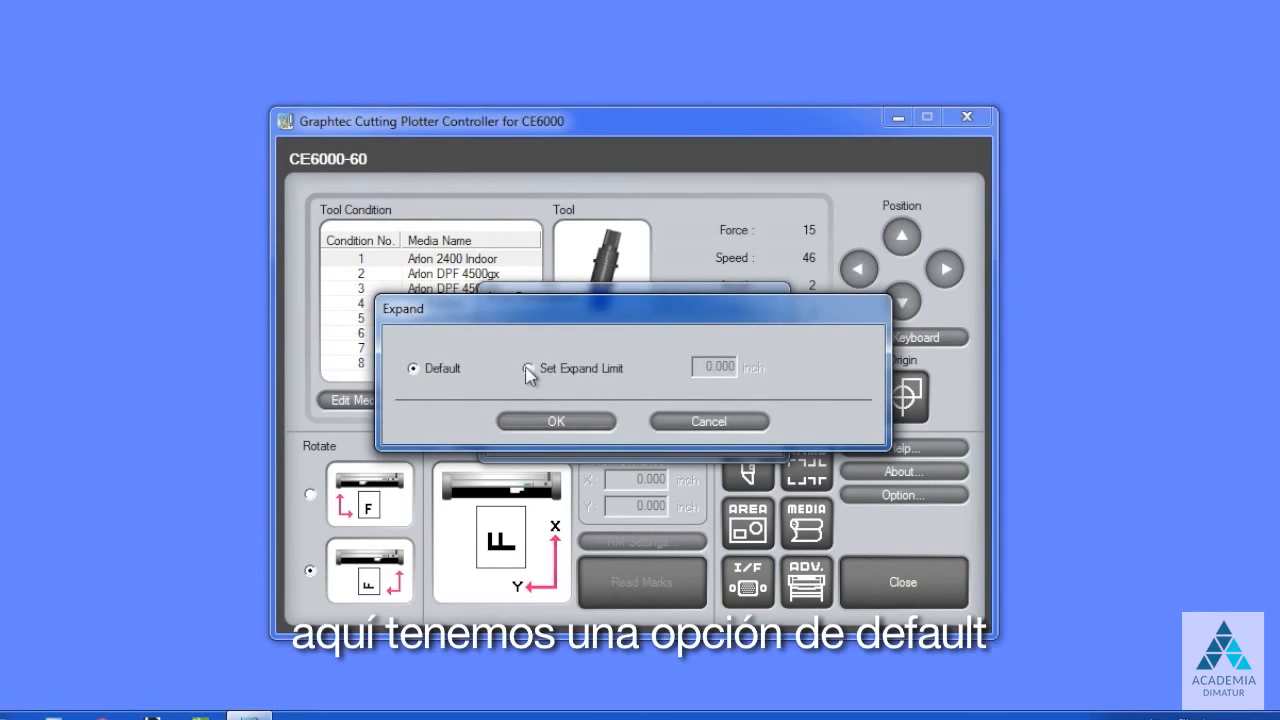
{"action": "left_click", "coordinate": [528, 369]}
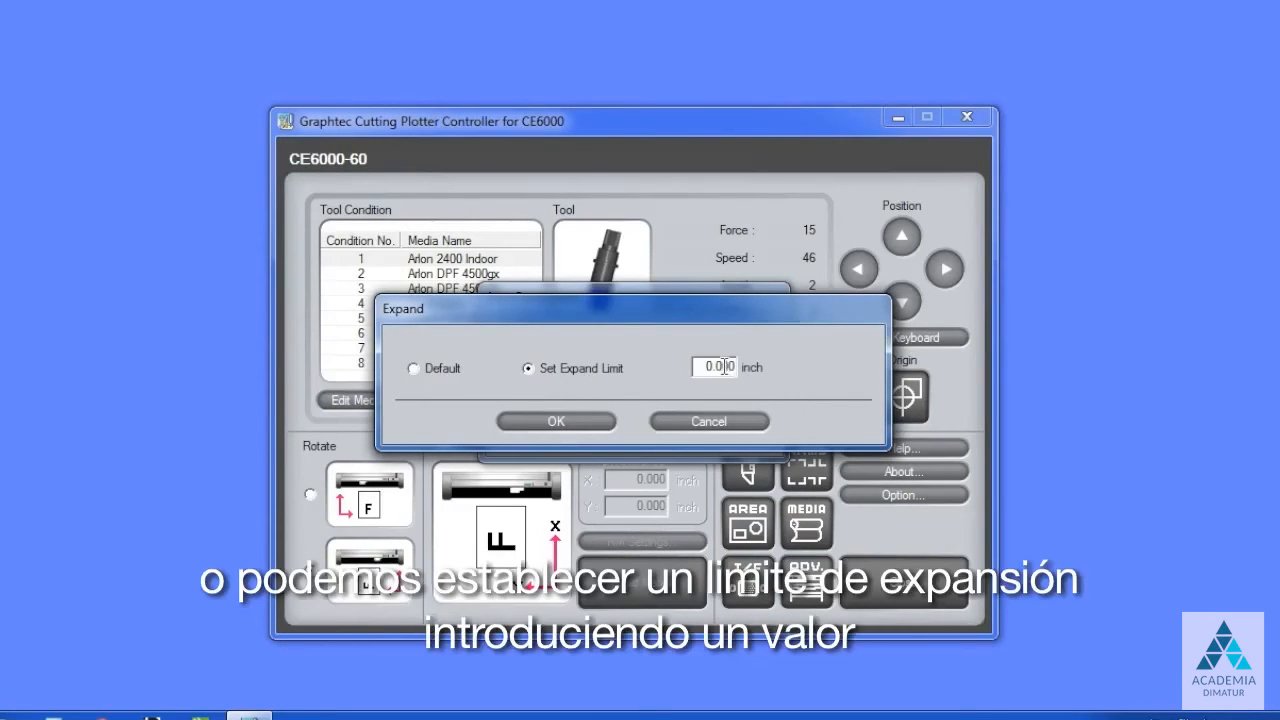
{"action": "left_click_drag", "start_coordinate": [713, 366], "coordinate": [780, 357]}
{"action": "type", "text": "."}
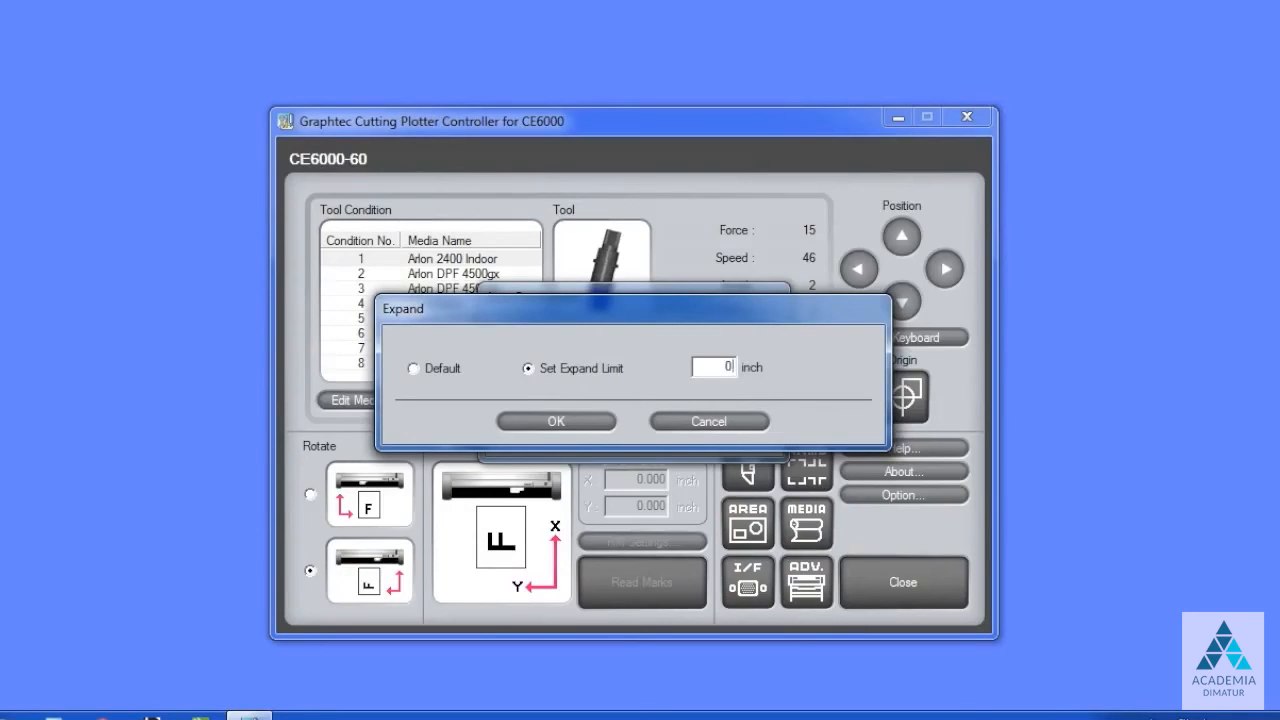
{"action": "type", "text": "35"}
{"action": "left_click", "coordinate": [540, 424]}
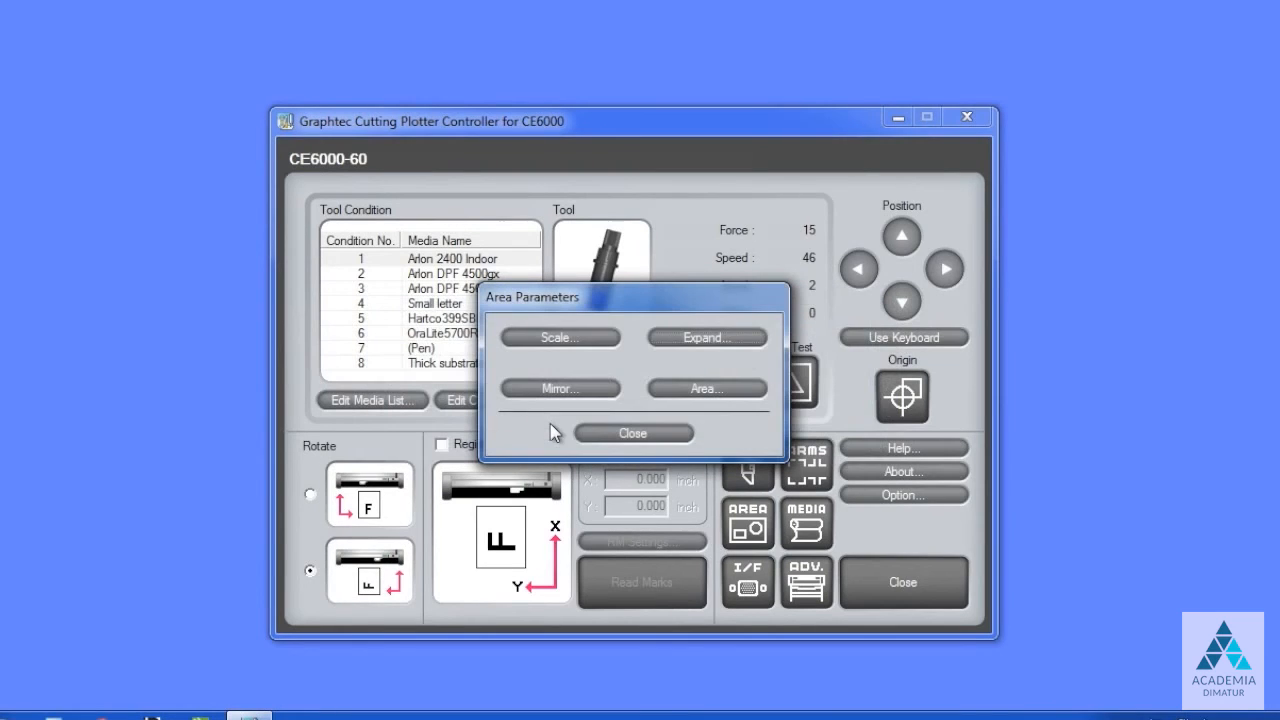
{"action": "left_click", "coordinate": [601, 435]}
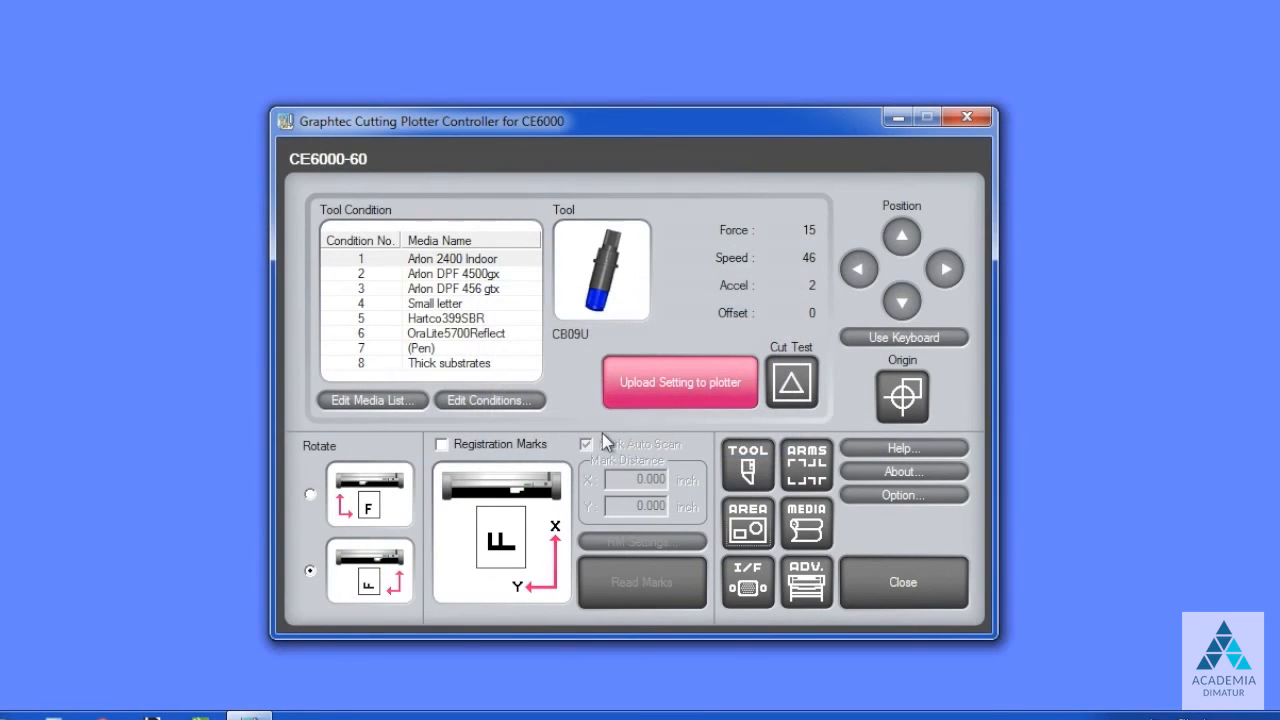